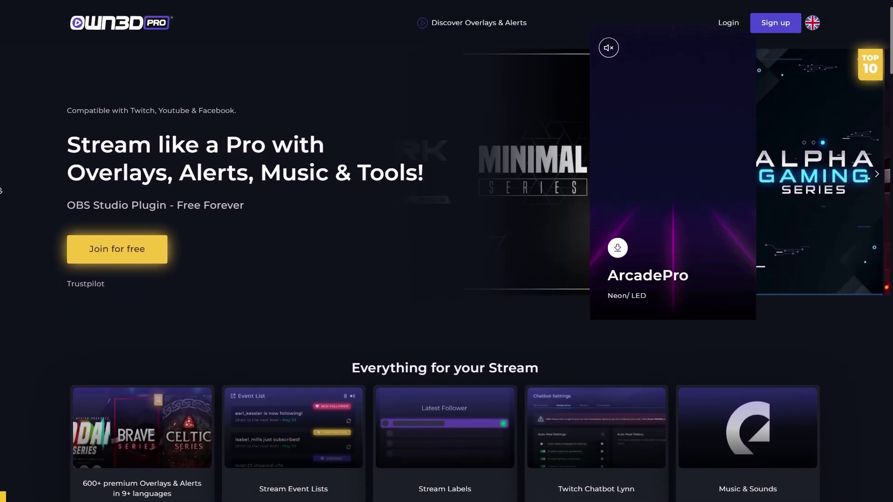
Scroll down through the OWN3D Pro homepage's overlay collection rows.
scroll(1, 191, "down", 1)
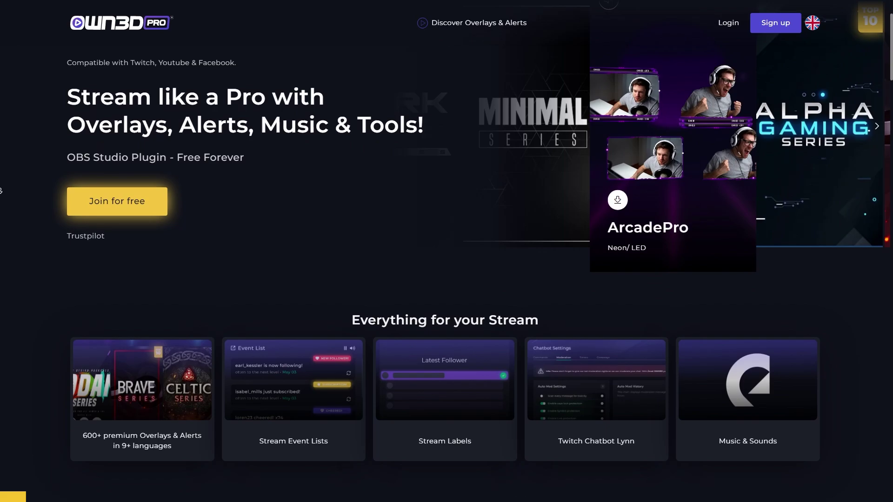
scroll(1, 191, "down", 10)
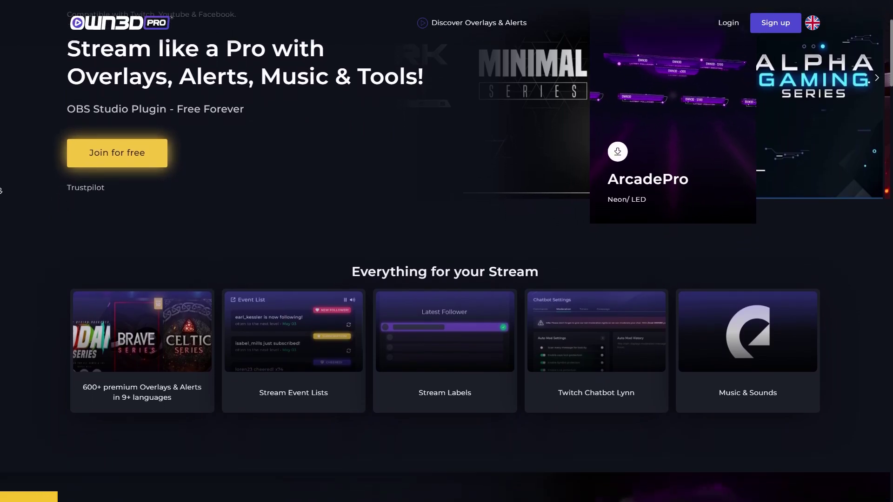
scroll(1, 243, "down", 1)
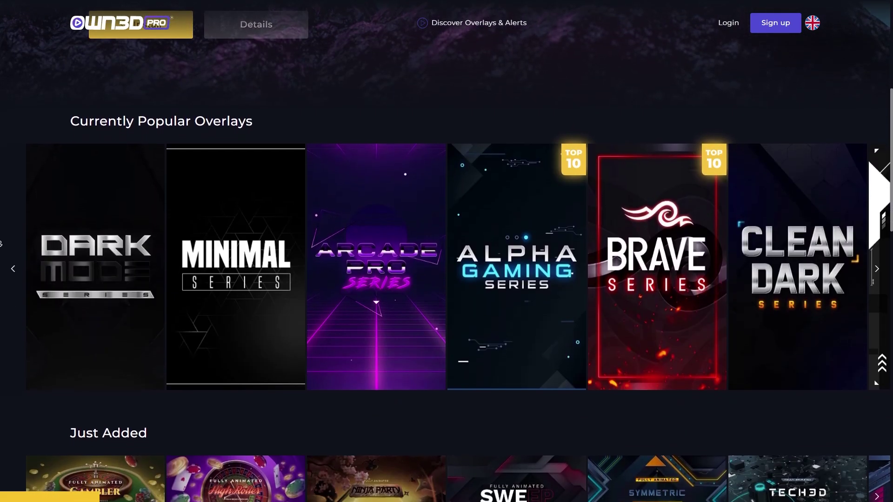
scroll(1, 243, "down", 5)
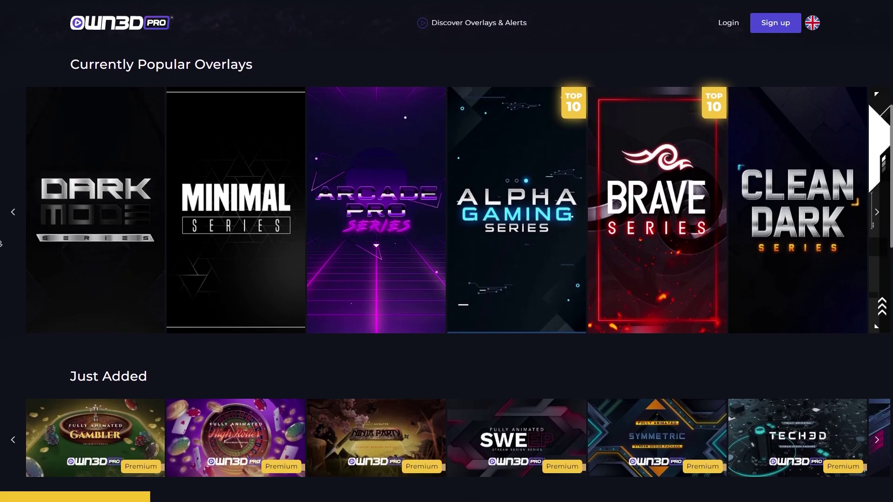
scroll(1, 245, "down", 2)
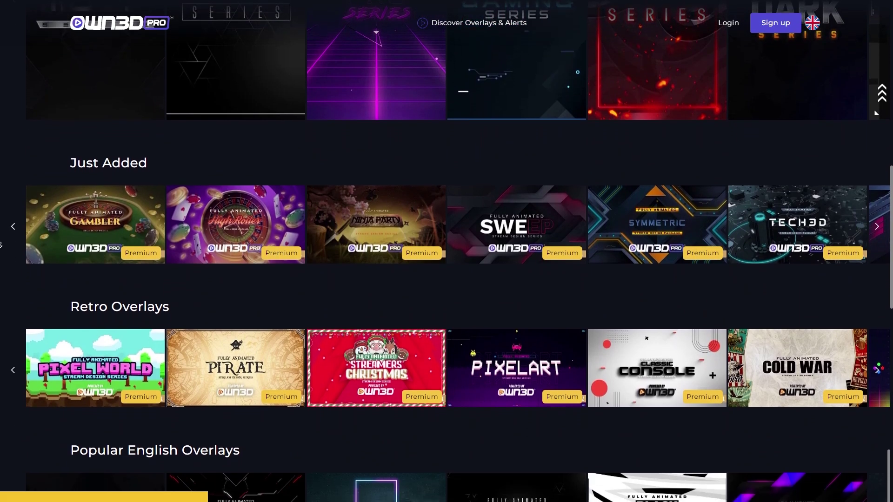
scroll(1, 244, "down", 6)
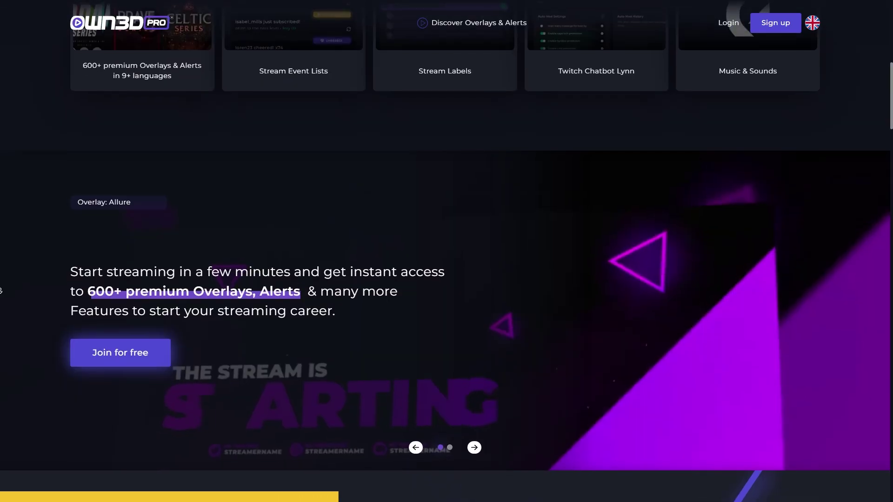
scroll(1, 291, "down", 2)
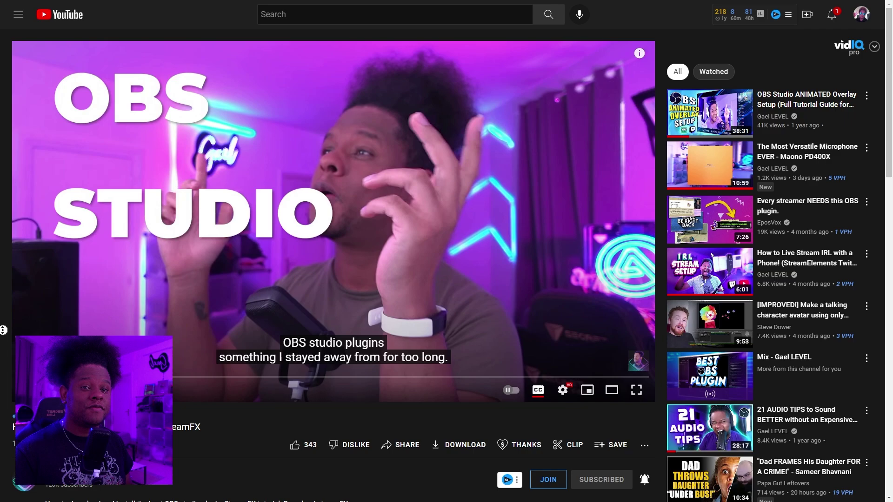
Scroll the StreamFX install video page to read its description and pinned comment.
scroll(3, 330, "down", 2)
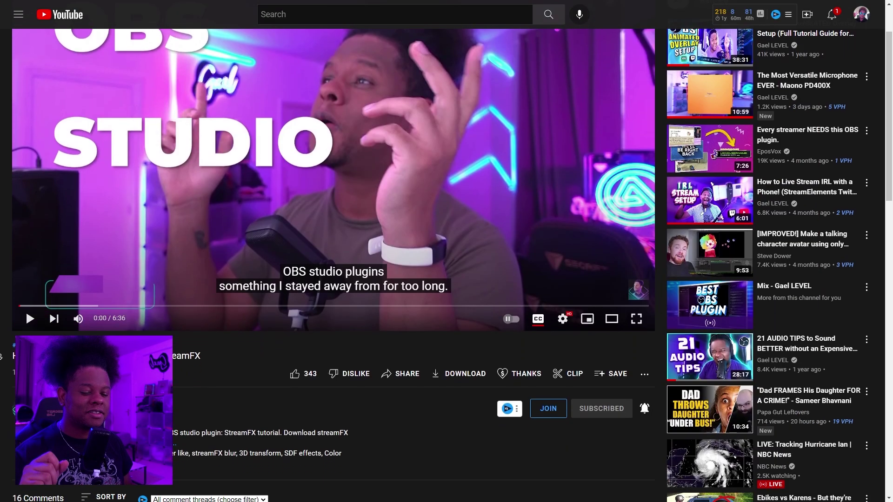
scroll(2, 356, "down", 6)
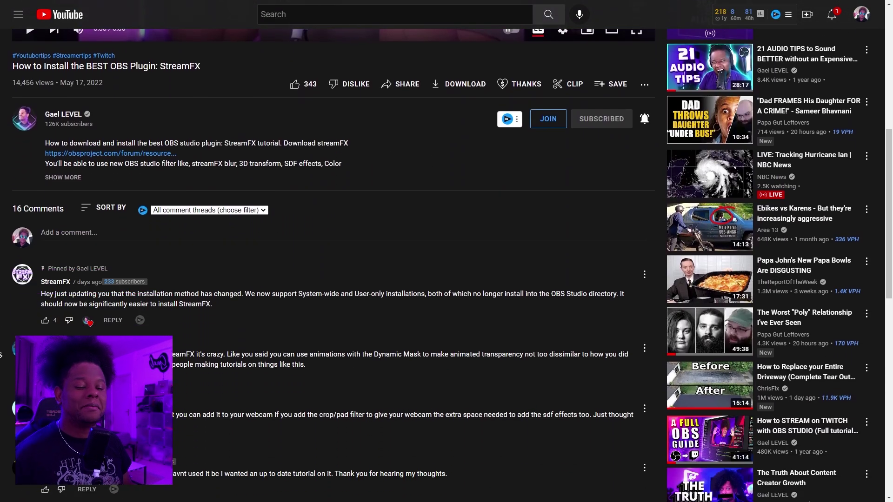
scroll(2, 352, "down", 1)
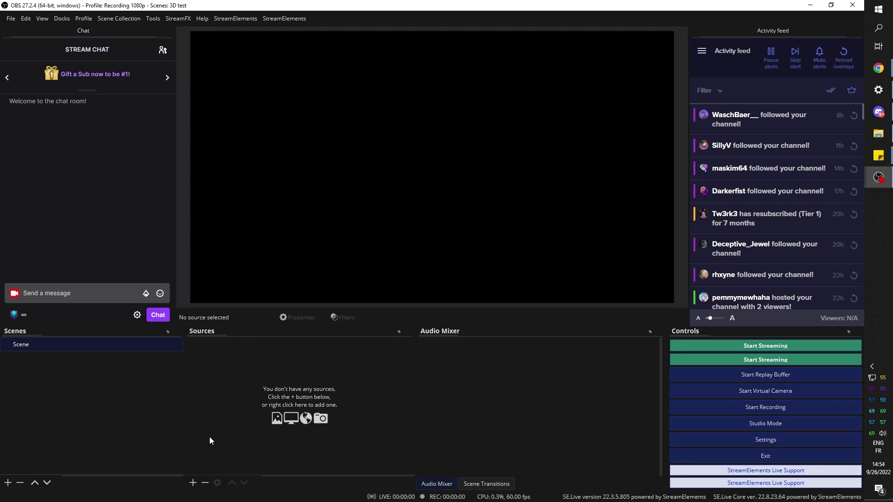
Add a Video Capture Device webcam source with default settings.
left_click(192, 483)
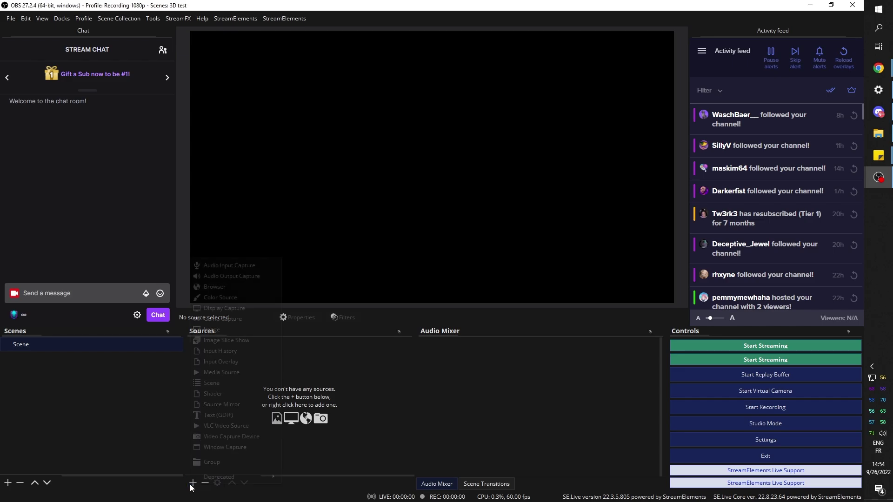
left_click(216, 439)
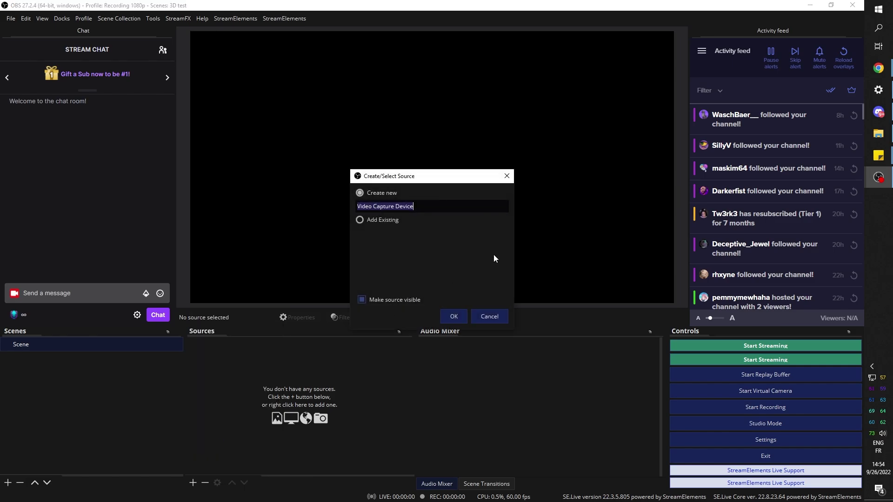
left_click(465, 312)
left_click(579, 460)
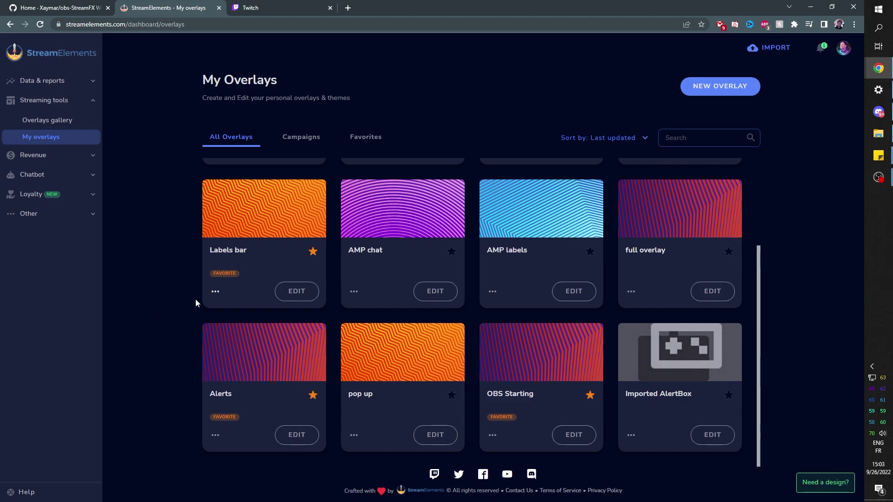
Copy the StreamElements Labels bar overlay URL.
left_click(211, 295)
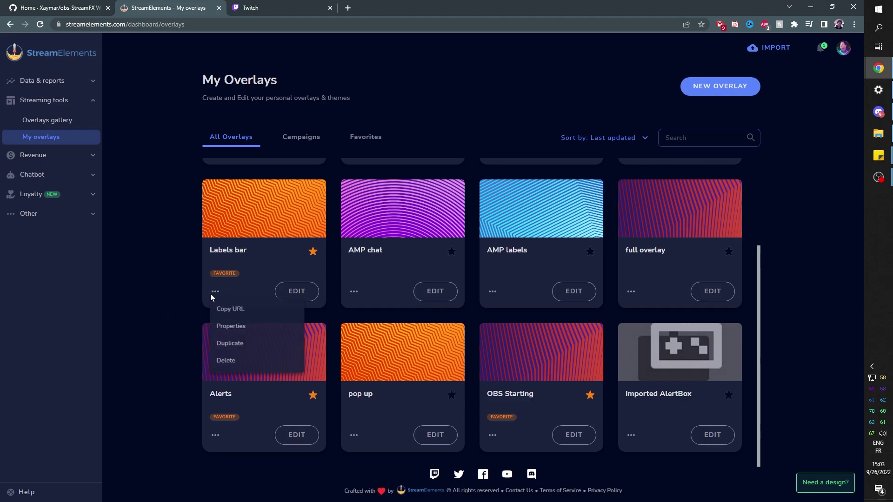
left_click(230, 310)
Create a Browser source named 'labels' using the copied StreamElements Labels bar URL.
mouse_move(879, 179)
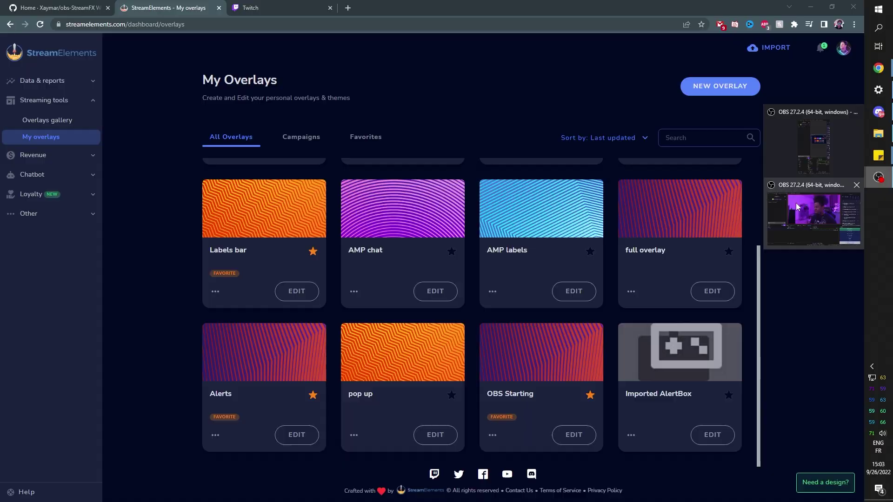
left_click(817, 218)
left_click(217, 292)
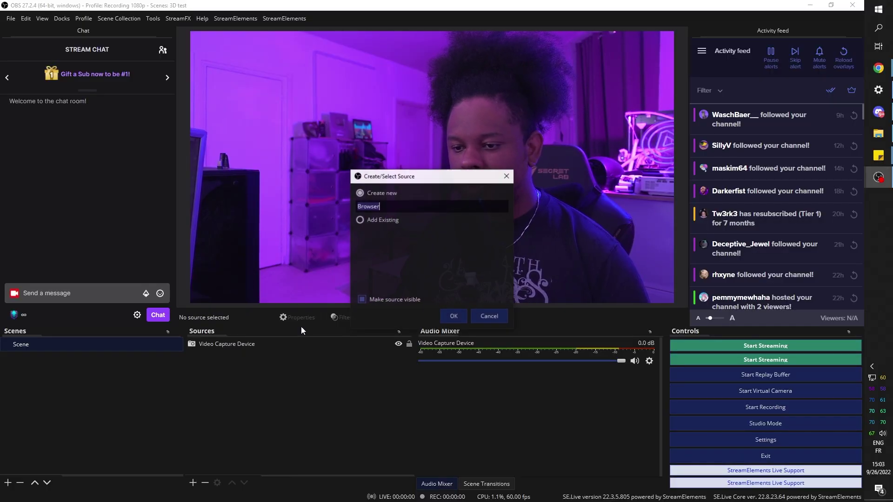
type("labels")
left_click(448, 321)
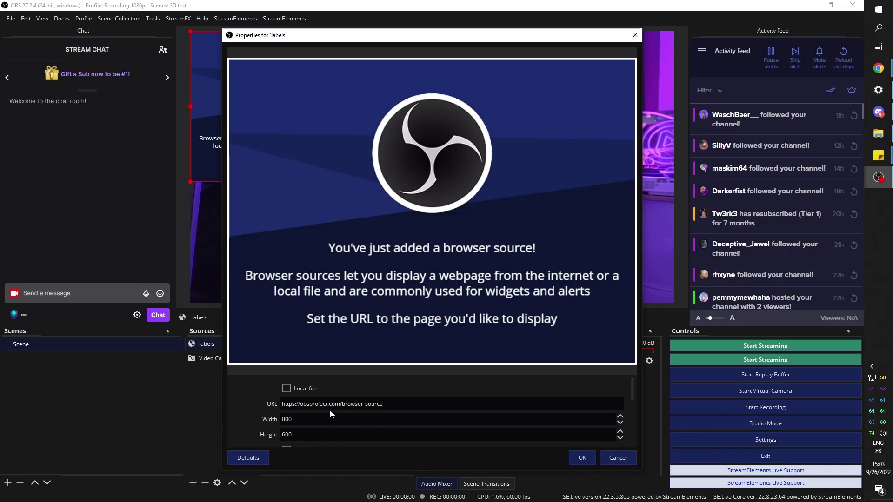
key("ctrl+a")
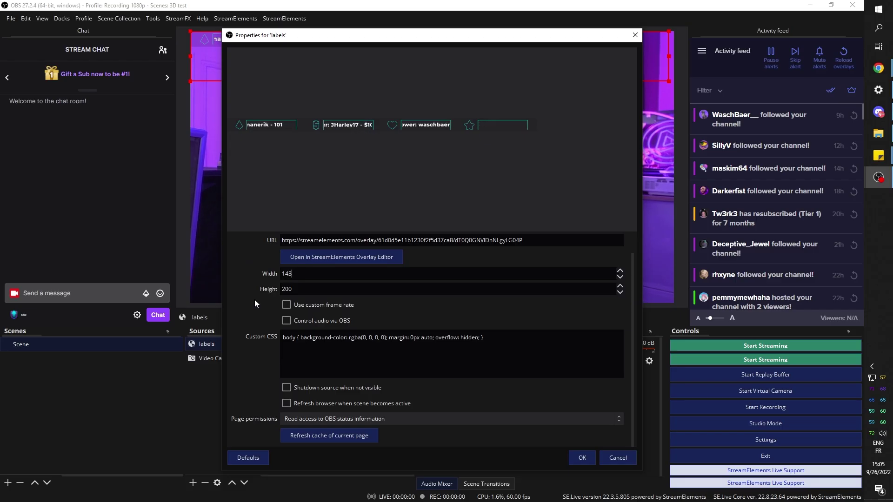
key("Return")
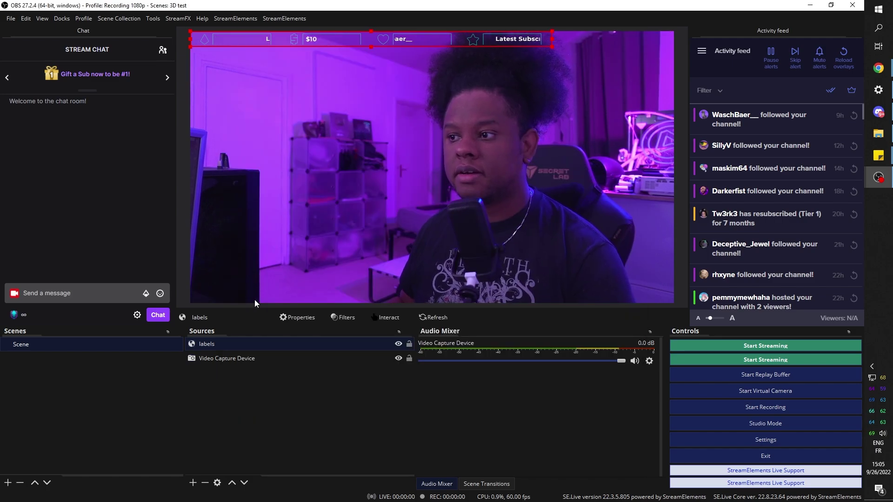
Move the labels bar to the top edge of the webcam picture and scale it narrower.
left_click_drag(370, 39, 373, 290)
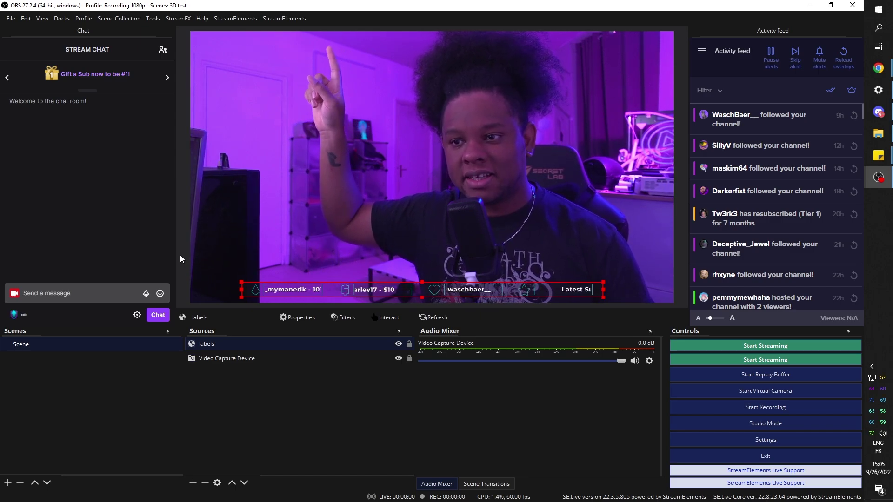
left_click_drag(385, 288, 343, 54)
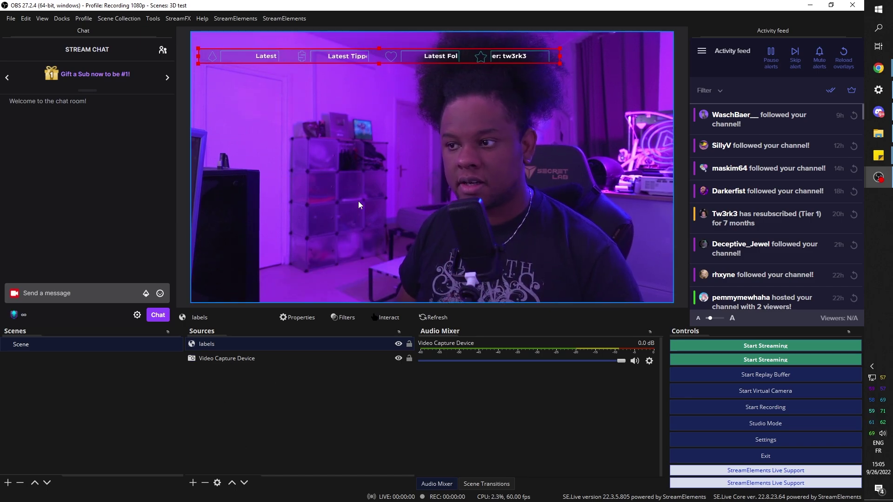
left_click_drag(561, 64, 461, 60)
Add a Corner Pin 3D Transform filter to labels, top-left corner at X -96.92%, Y -200%.
right_click(211, 346)
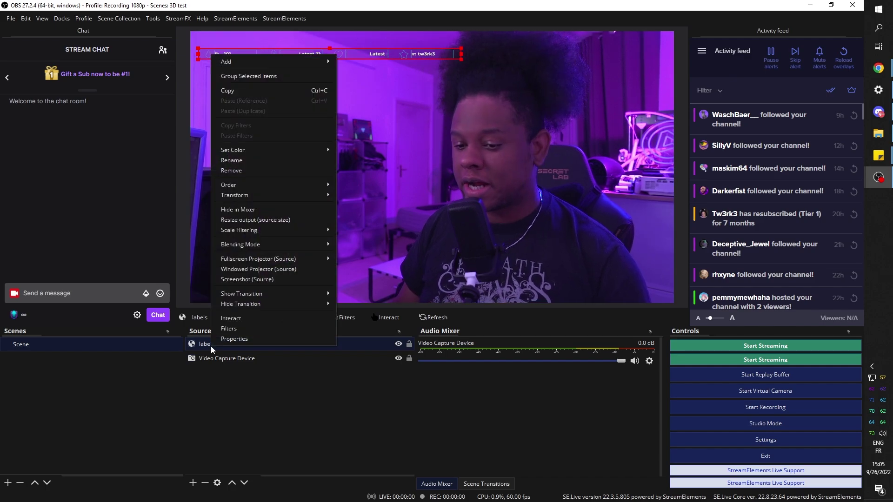
left_click(232, 330)
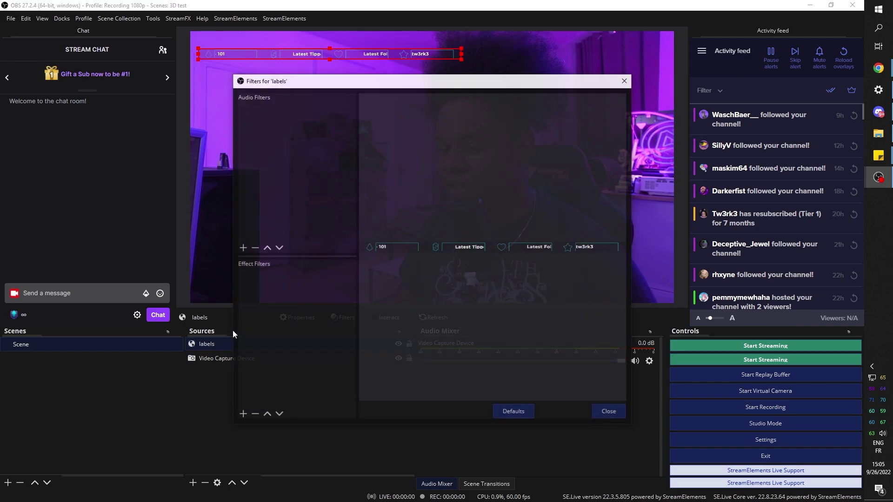
left_click(243, 414)
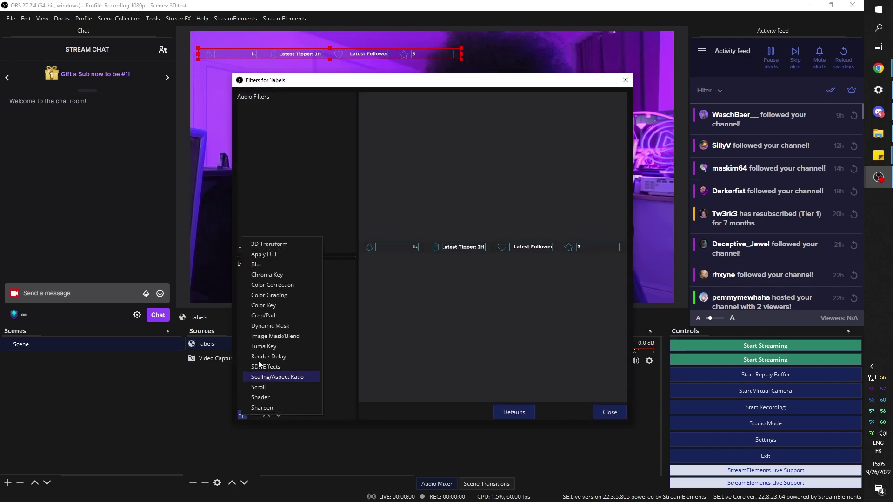
left_click(286, 244)
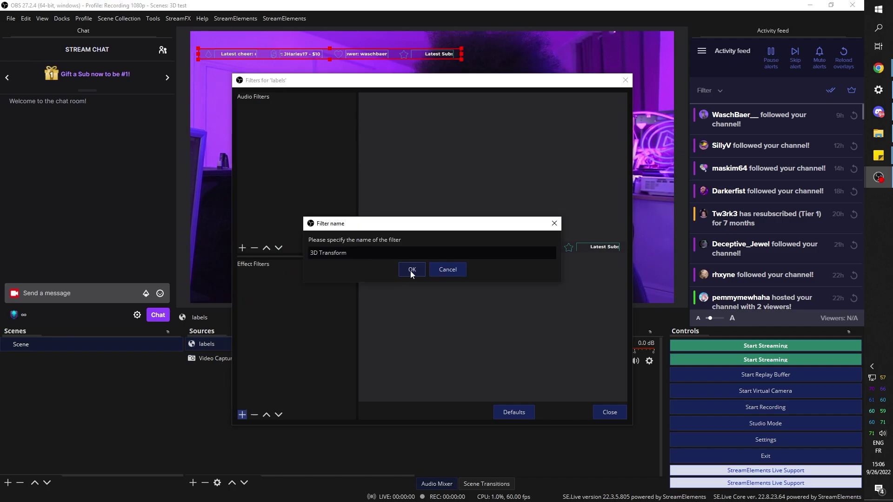
left_click(408, 270)
left_click(593, 227)
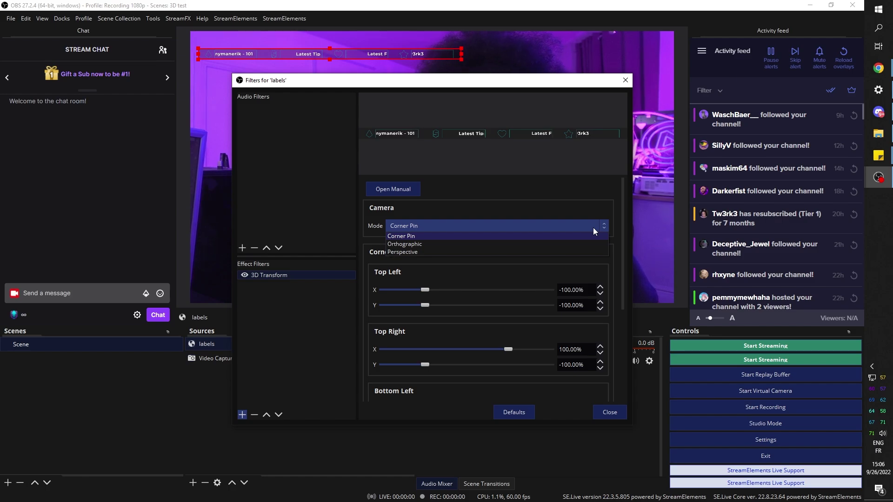
left_click(564, 235)
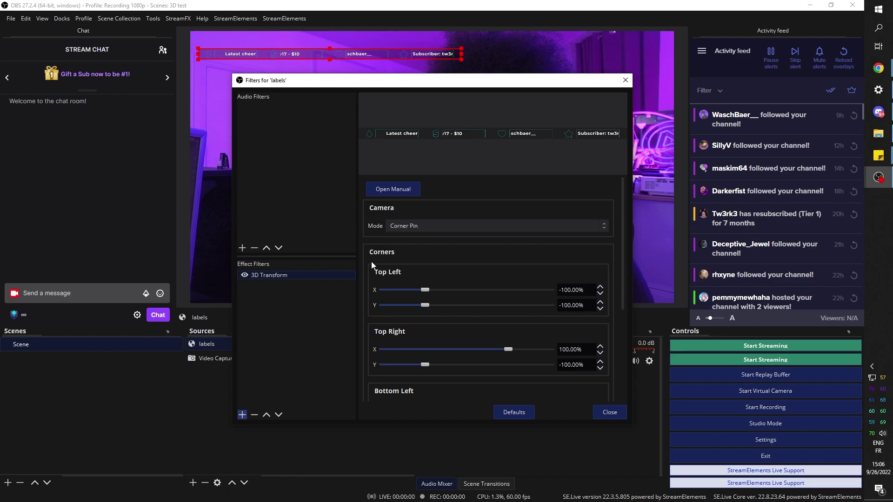
scroll(482, 367, "down", 5)
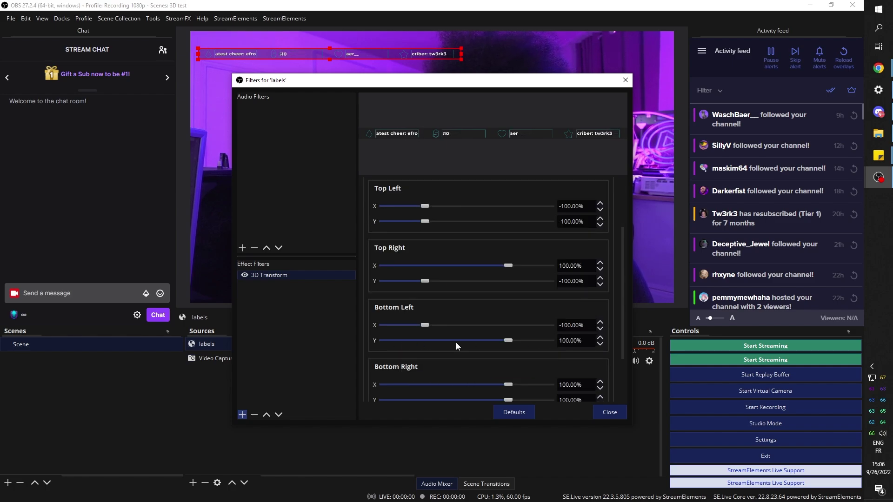
scroll(473, 351, "up", 4)
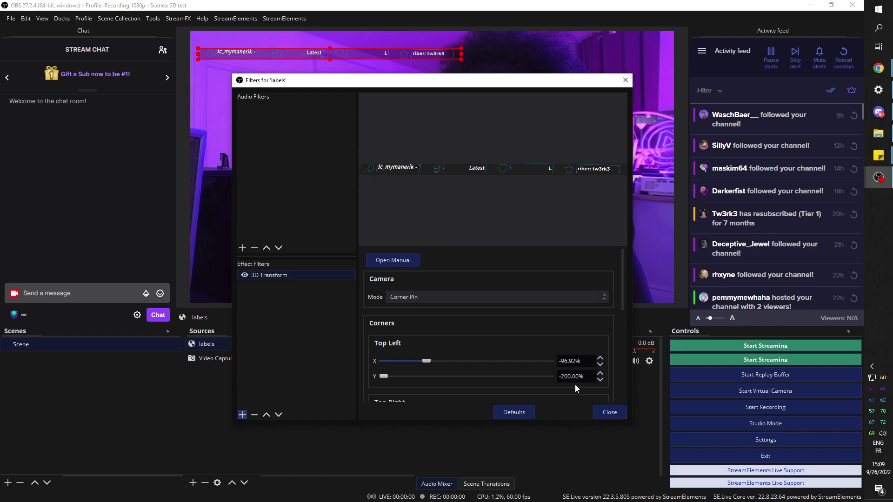
Adjust the labels browser source's properties, such as its height.
left_click(614, 417)
double_click(214, 344)
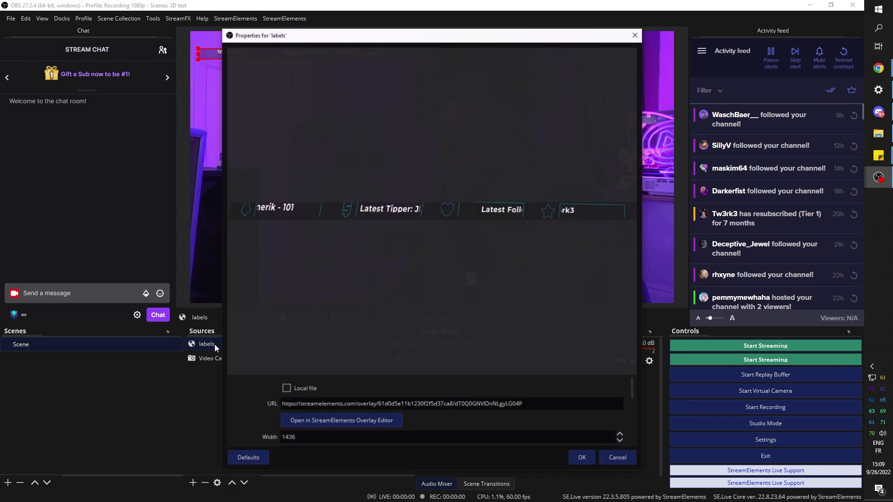
scroll(242, 405, "down", 3)
scroll(241, 408, "up", 2)
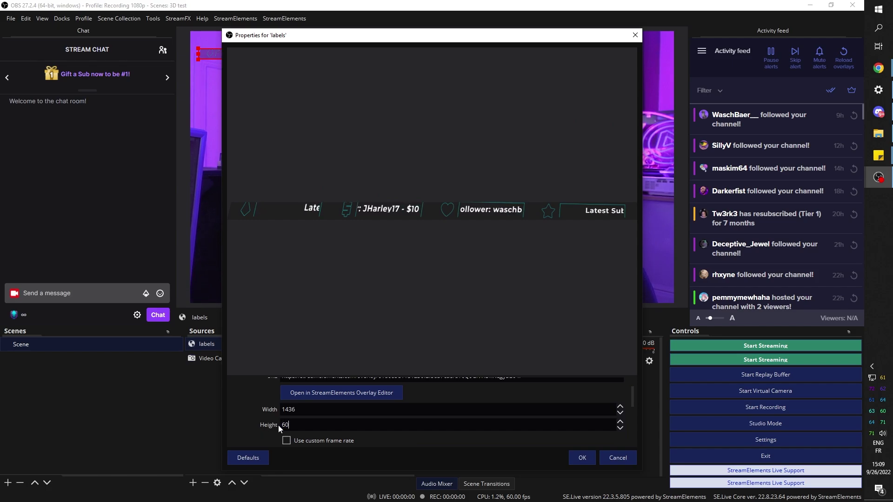
key("Return")
Drag the labels 3D Transform corner-pin sliders to tilt the bar into perspective.
right_click(214, 344)
left_click(230, 326)
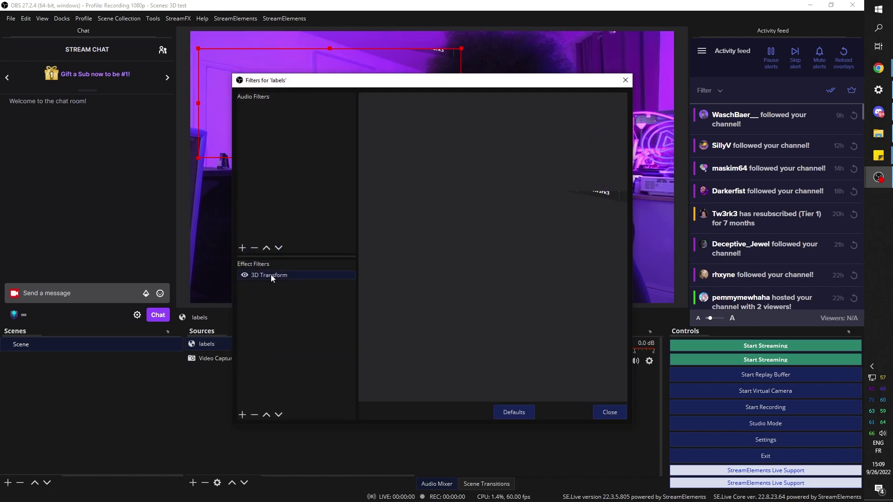
left_click(271, 275)
scroll(437, 346, "down", 4)
left_click_drag(415, 358, 465, 360)
left_click_drag(310, 110, 555, 197)
Shrink the labels bar and move it up along the room wall.
left_click_drag(460, 158, 428, 139)
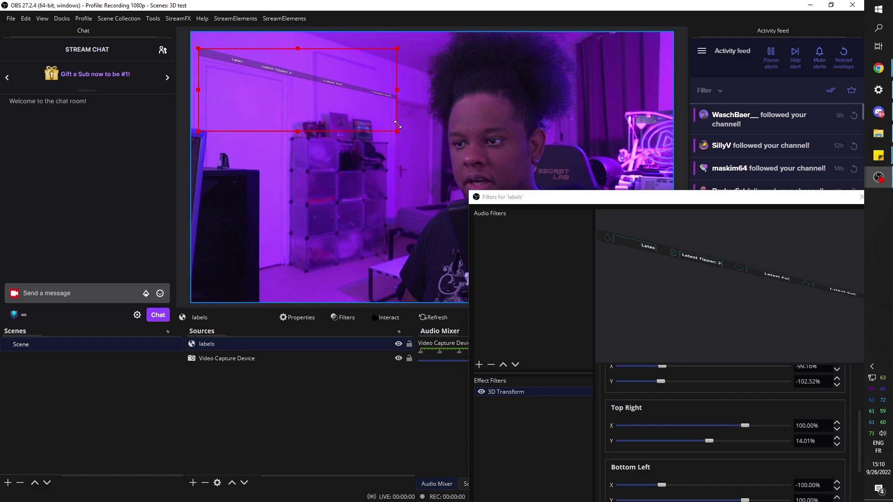
left_click_drag(270, 120, 281, 82)
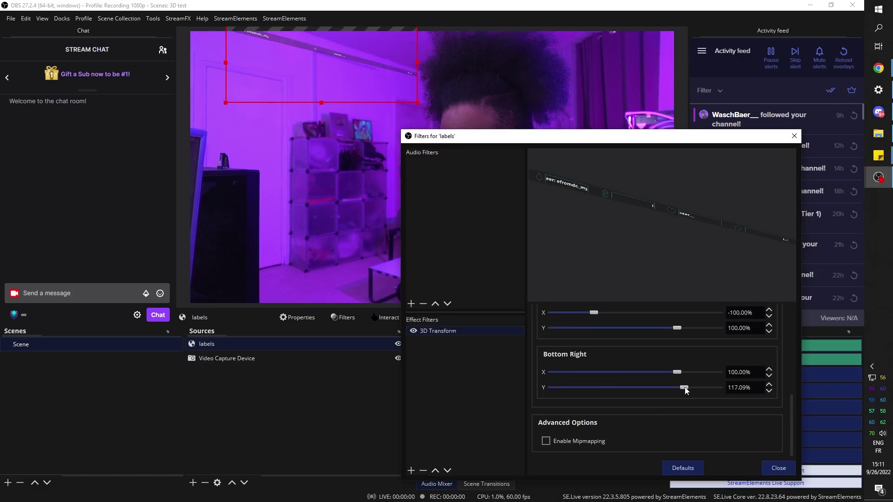
scroll(704, 424, "up", 10)
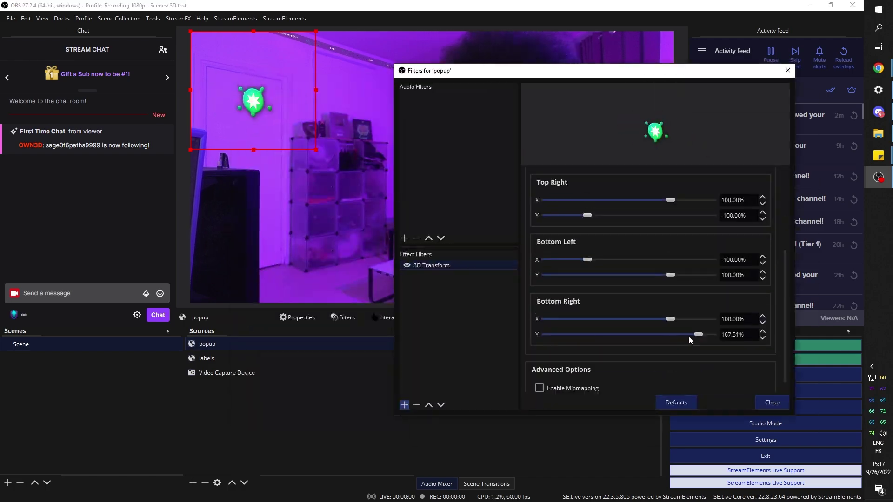
Tilt the popup's 3D Transform top-right corner to 92.44% X, -44.26% Y.
scroll(688, 340, "up", 1)
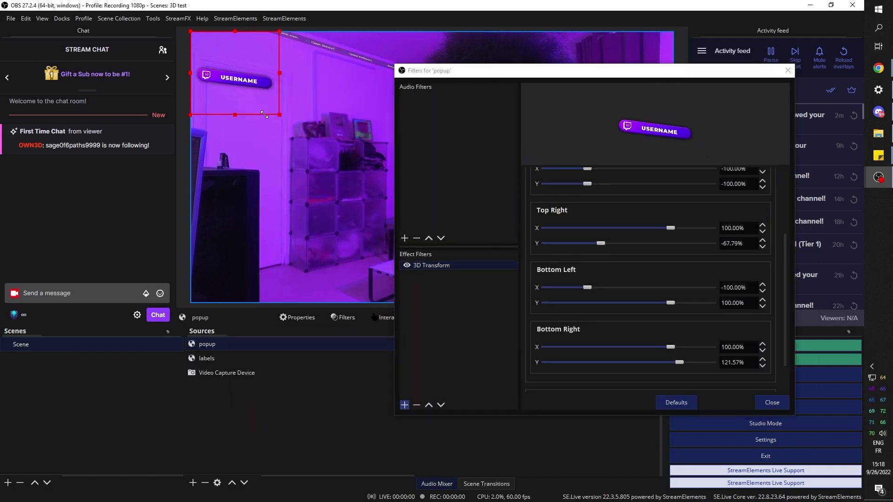
left_click_drag(684, 364, 608, 243)
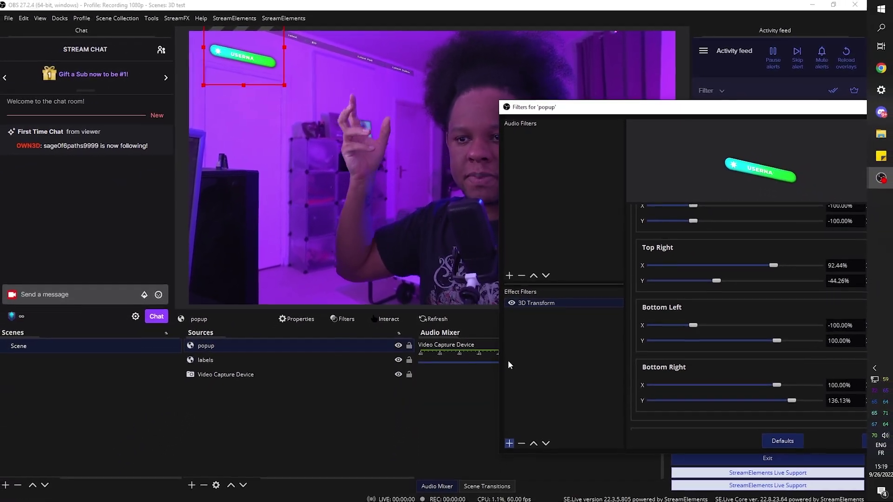
left_click(508, 441)
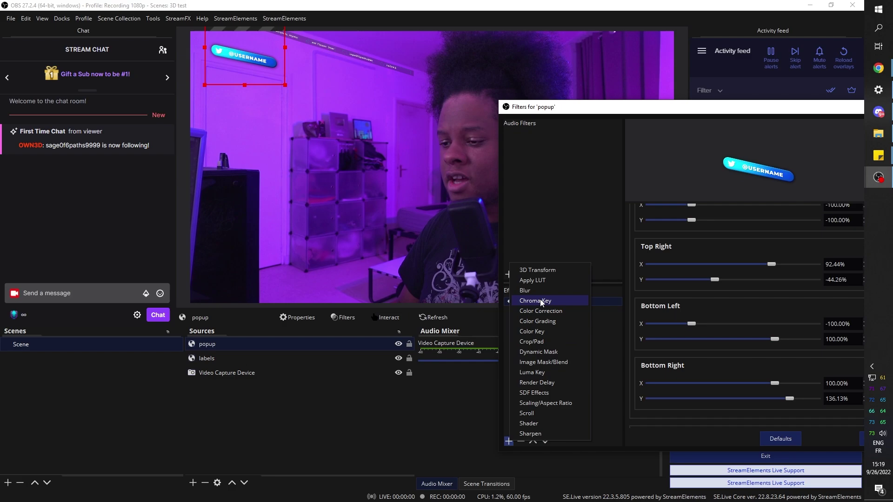
Add a Color Correction filter to the popup and lower its opacity slightly.
left_click(534, 311)
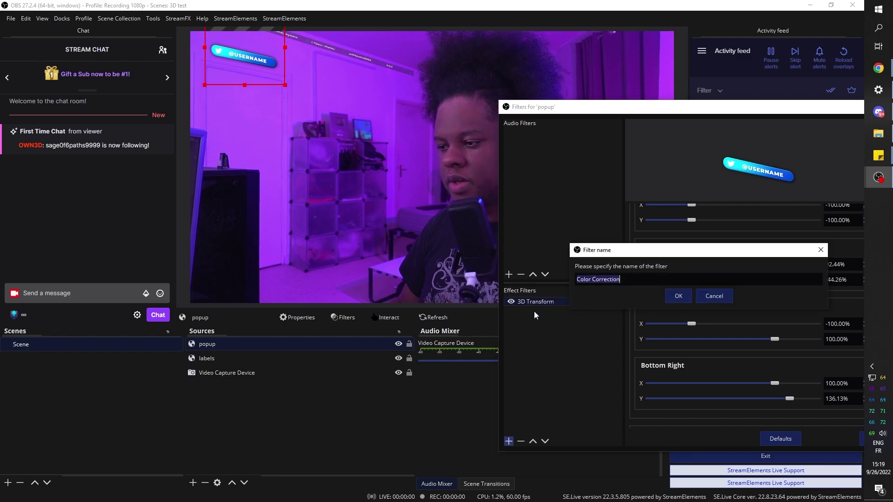
left_click(676, 298)
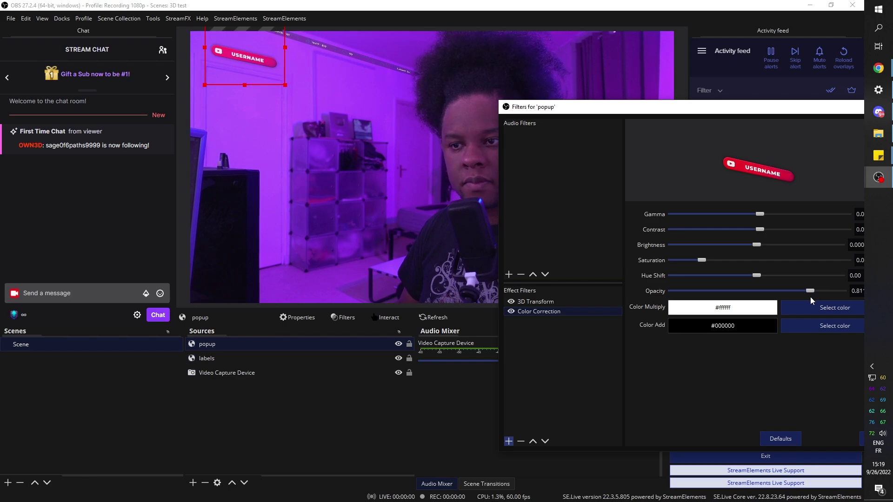
left_click_drag(811, 300, 808, 300)
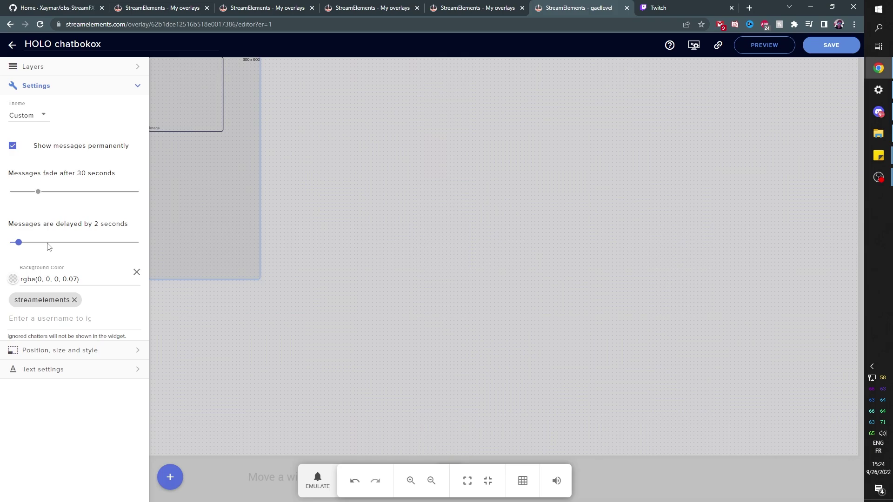
Make the HOLO chatbokox background fully opaque black rgb(0, 0, 0), then return to OBS.
left_click(13, 279)
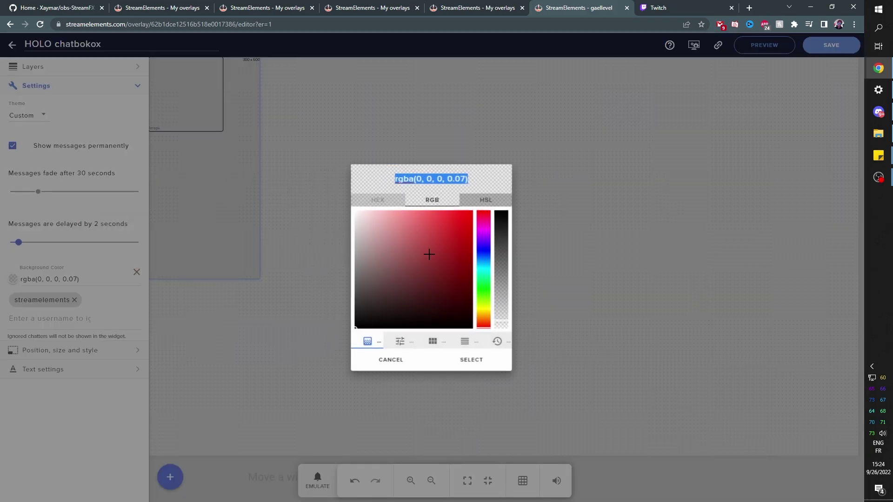
left_click_drag(502, 320, 503, 213)
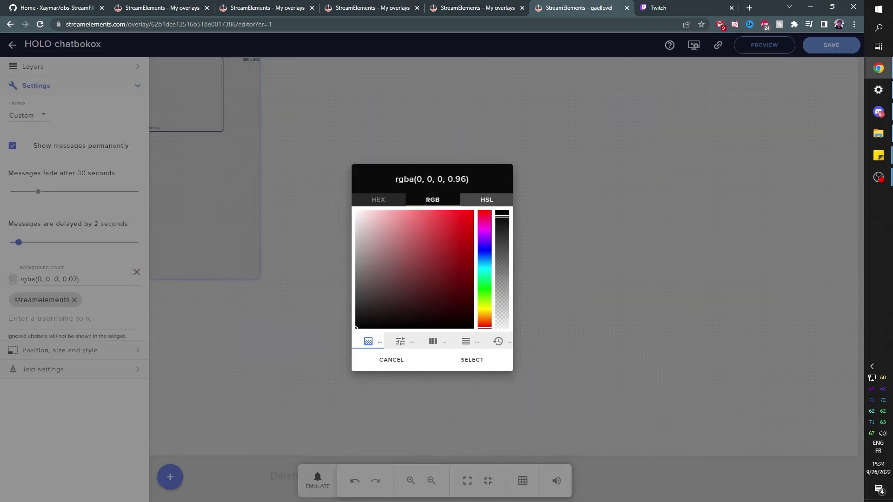
left_click(477, 362)
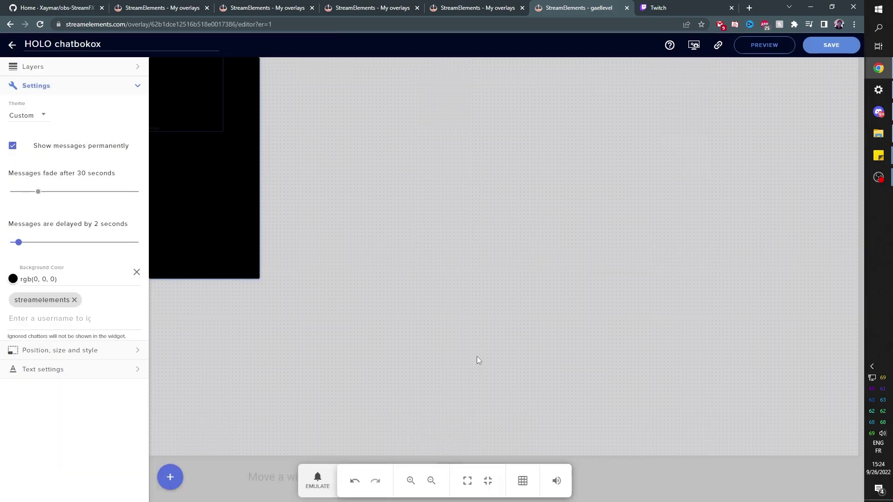
key("alt+Tab")
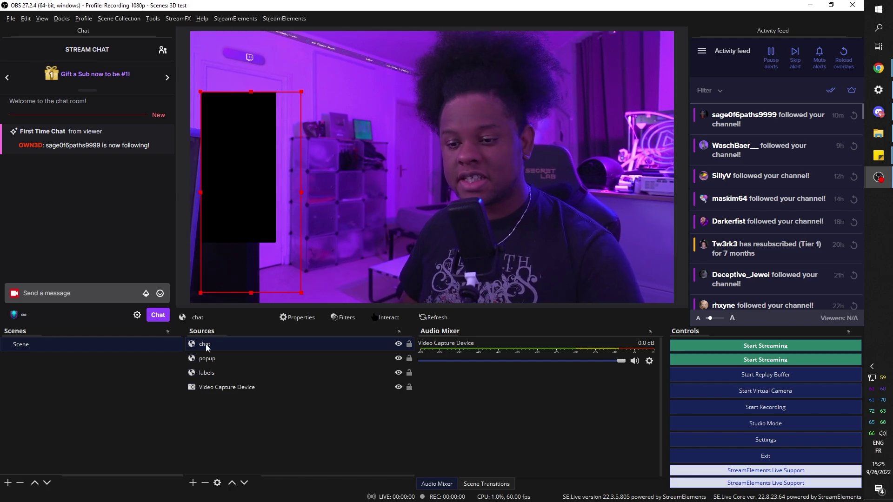
Compare with the StreamElements editor and confirm the chat source is 400 wide by 800 tall.
key("alt+Tab")
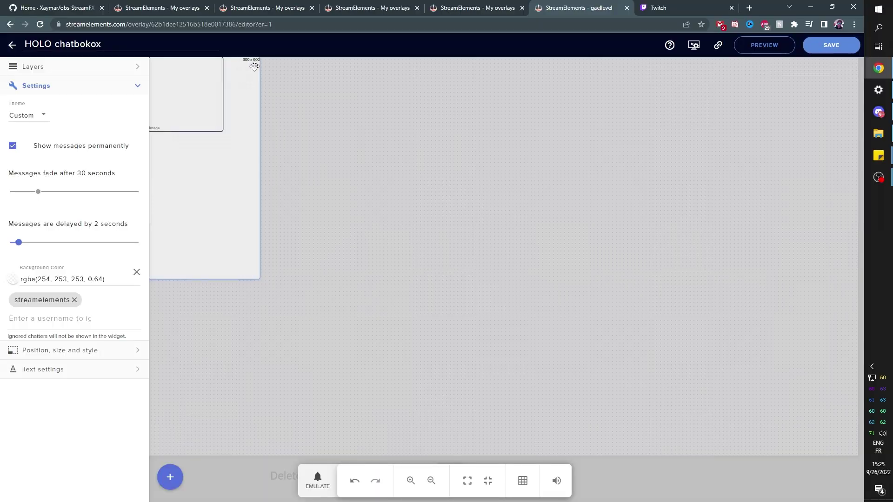
key("alt+Tab")
left_click(269, 224)
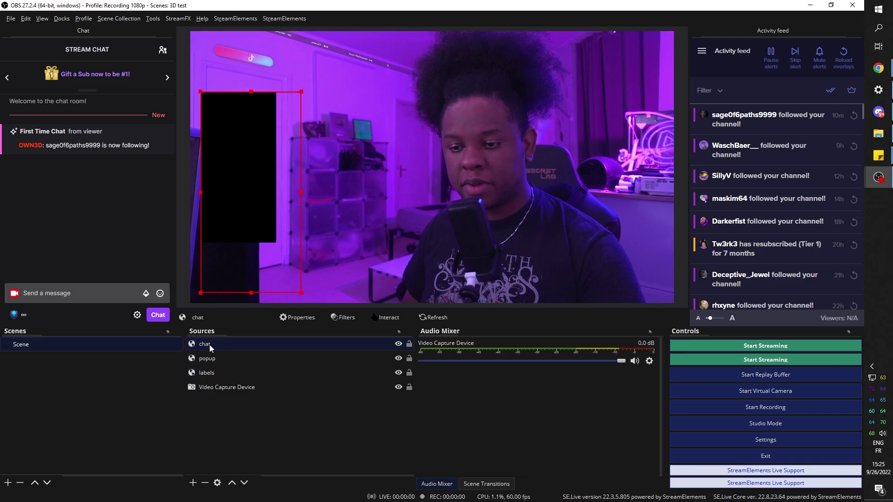
double_click(201, 291)
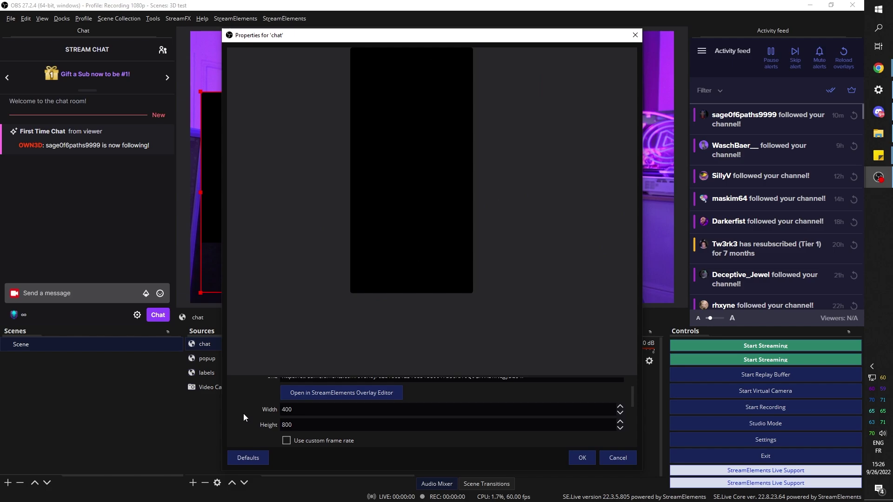
key("Escape")
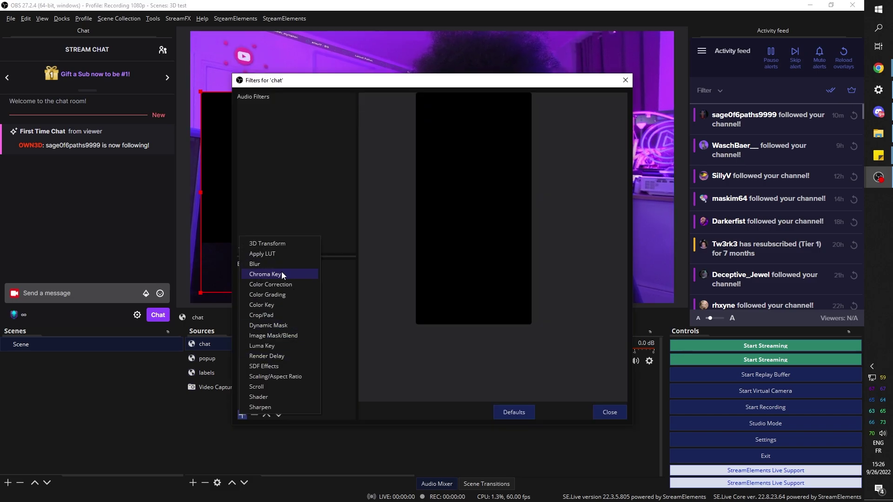
Add a 3D Transform filter to chat and adjust its corners to angle the panel onto the wall.
left_click(265, 247)
left_click(407, 267)
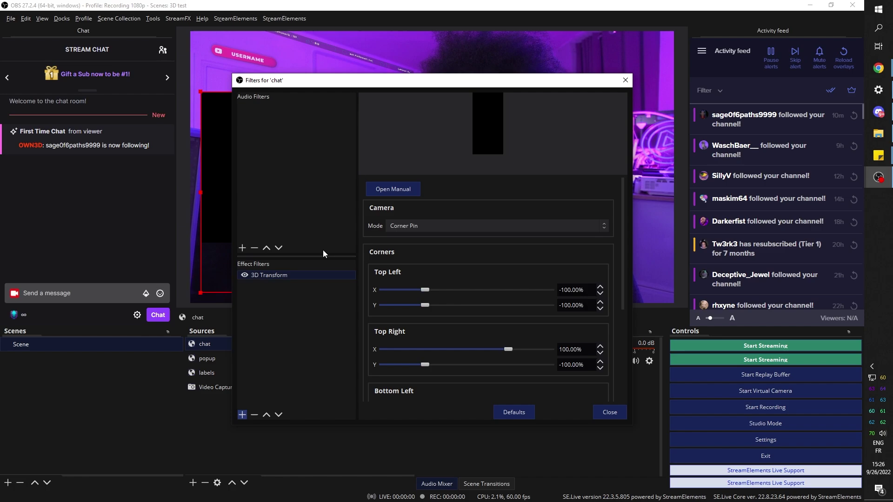
left_click_drag(336, 80, 505, 18)
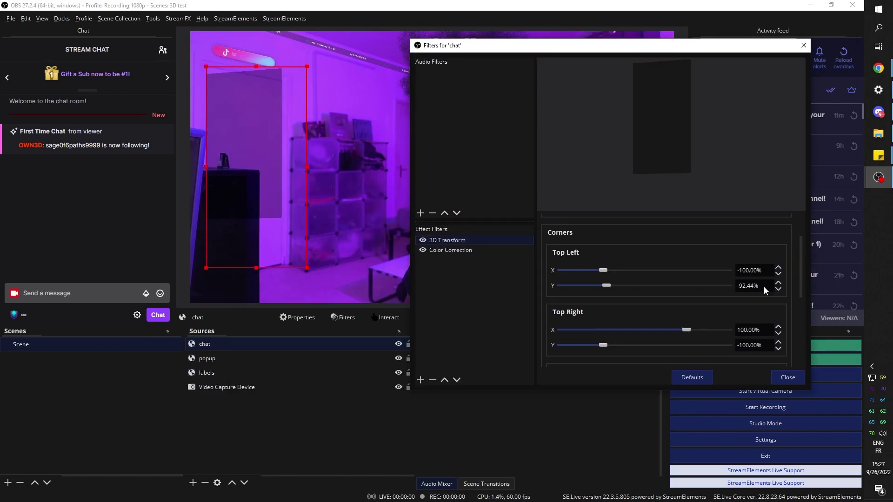
left_click_drag(603, 346, 618, 346)
scroll(547, 348, "down", 2)
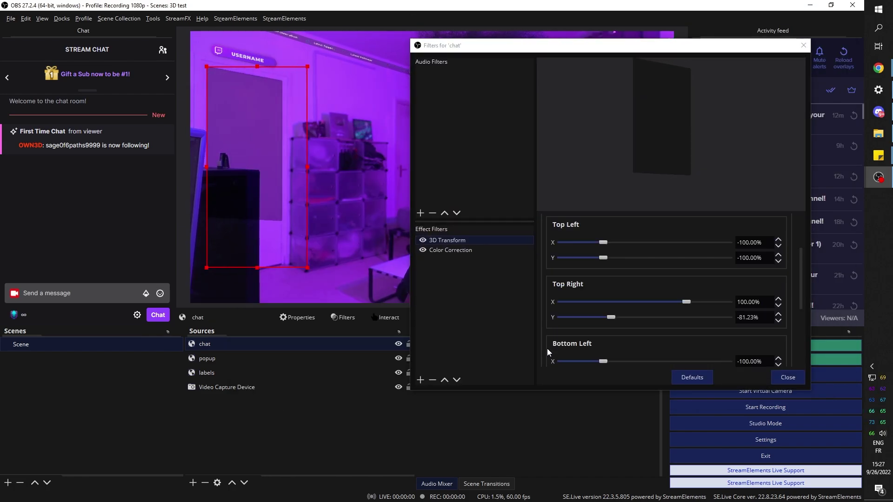
left_click_drag(686, 350, 696, 350)
scroll(733, 363, "down", 2)
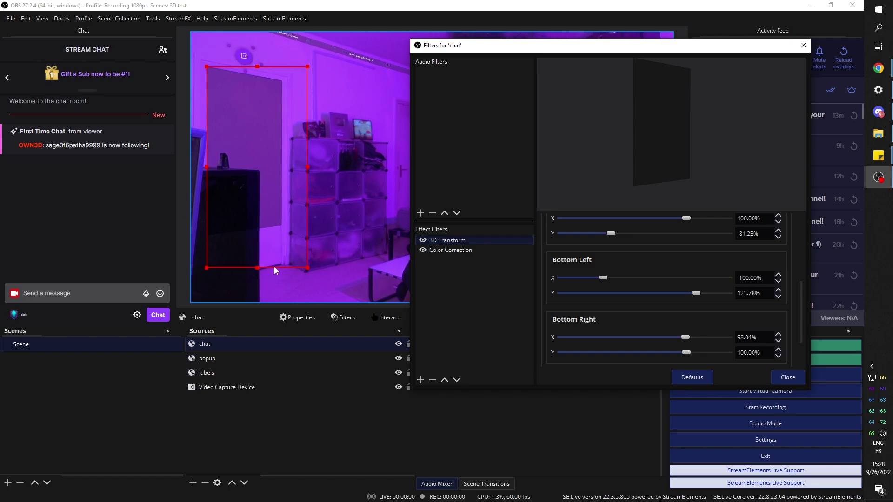
key("Escape")
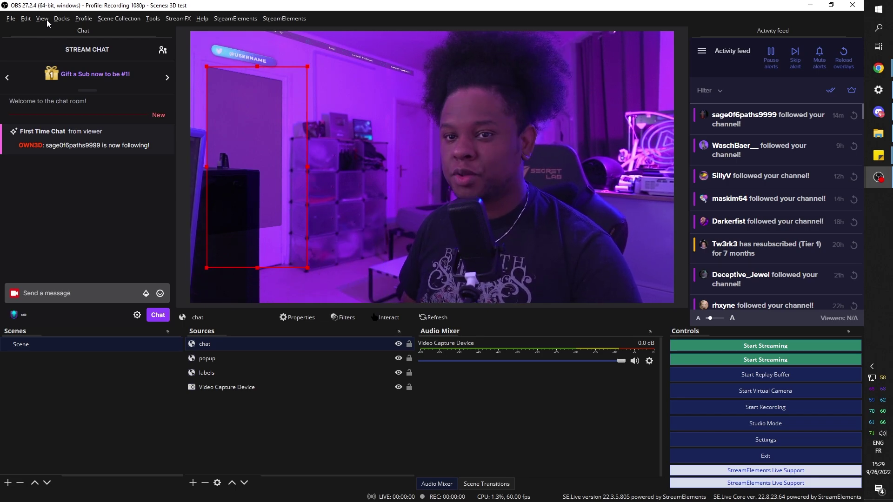
Switch OBS to the fullscreen interface and snip the chat panel area of the preview.
left_click(47, 20)
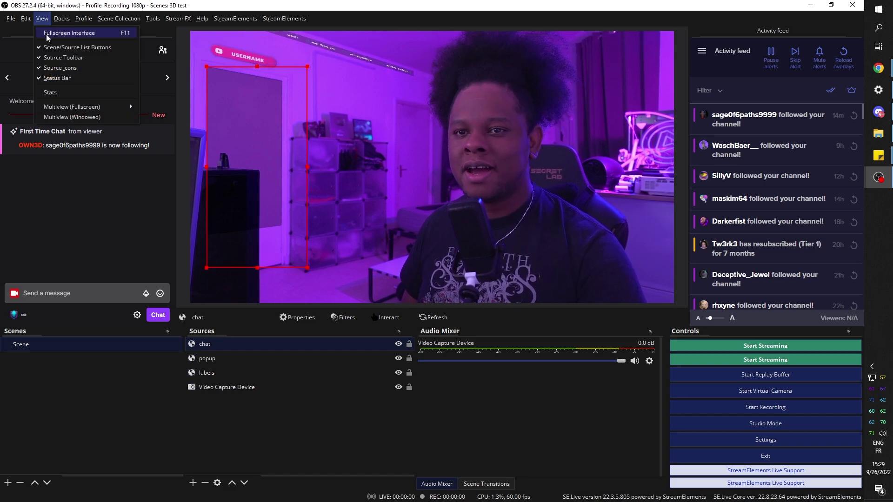
left_click(47, 34)
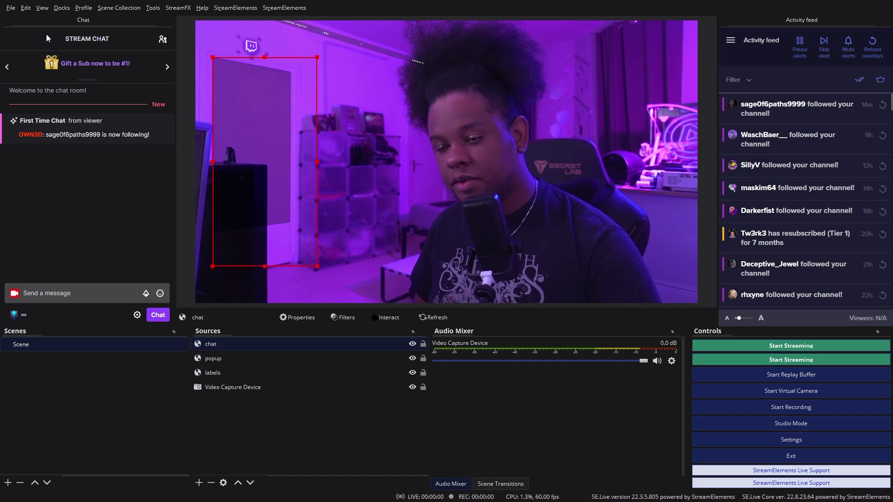
key("super+shift+s")
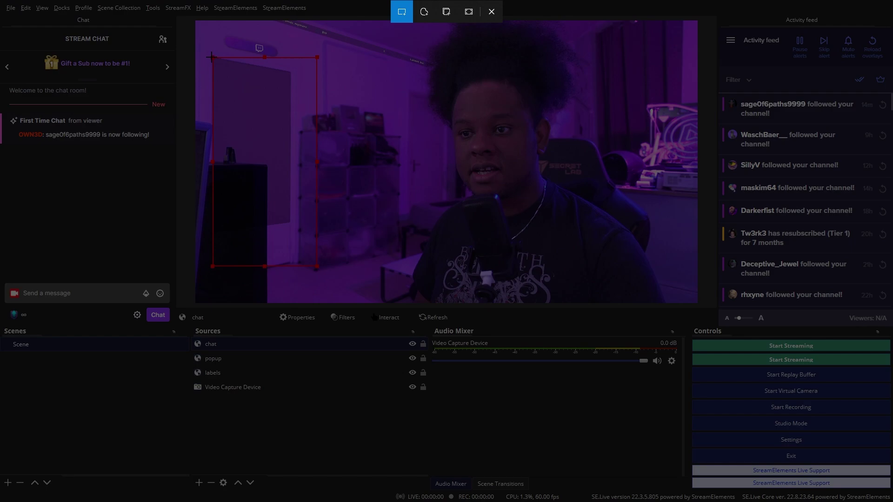
left_click_drag(212, 57, 317, 267)
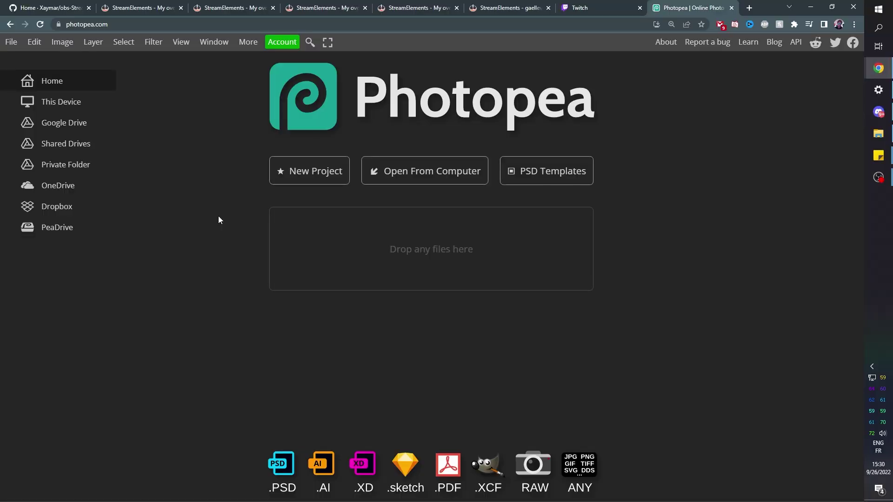
Create a 226 × 451 Photopea document, paste the room snapshot, and zoom in with the Pen tool.
left_click(291, 171)
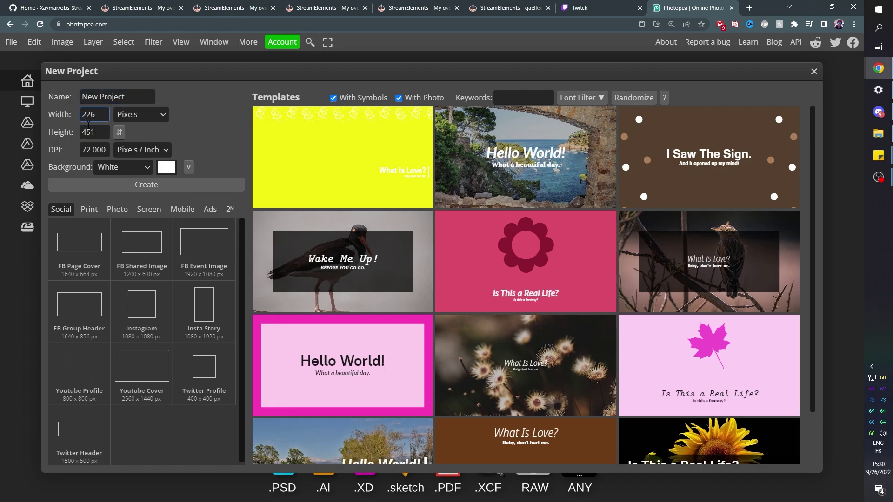
left_click(147, 185)
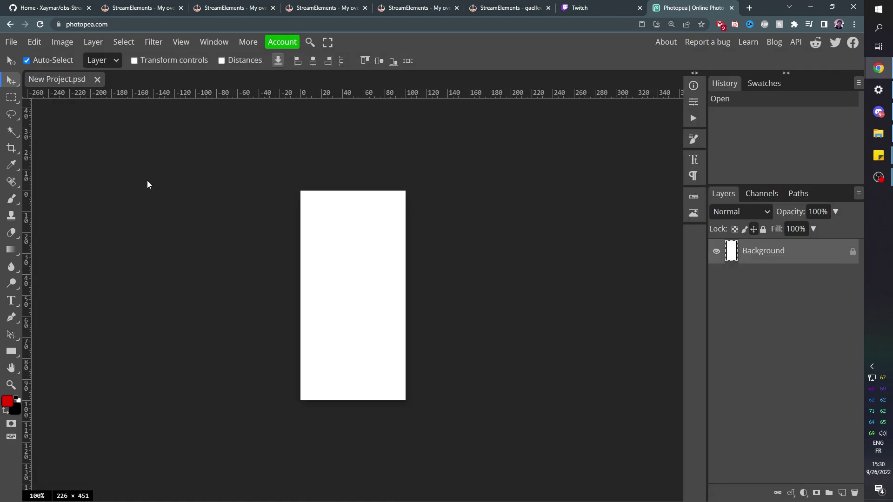
key("ctrl+v")
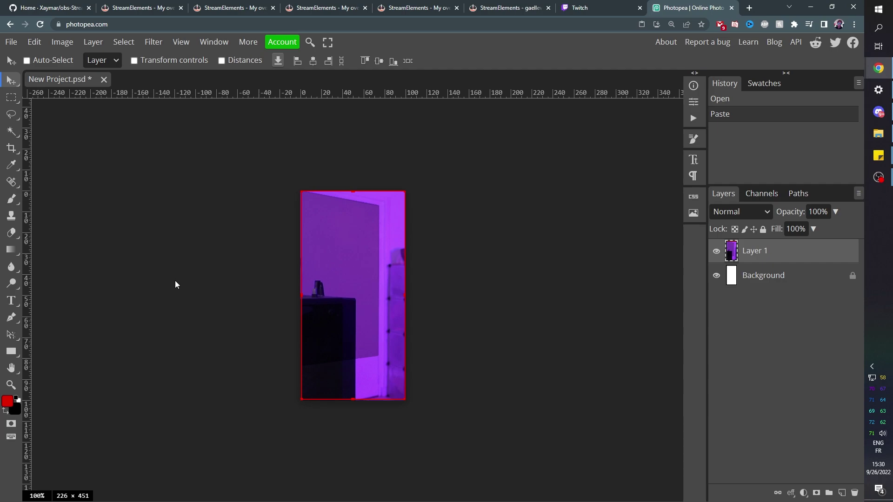
key("p")
key("ctrl+plus")
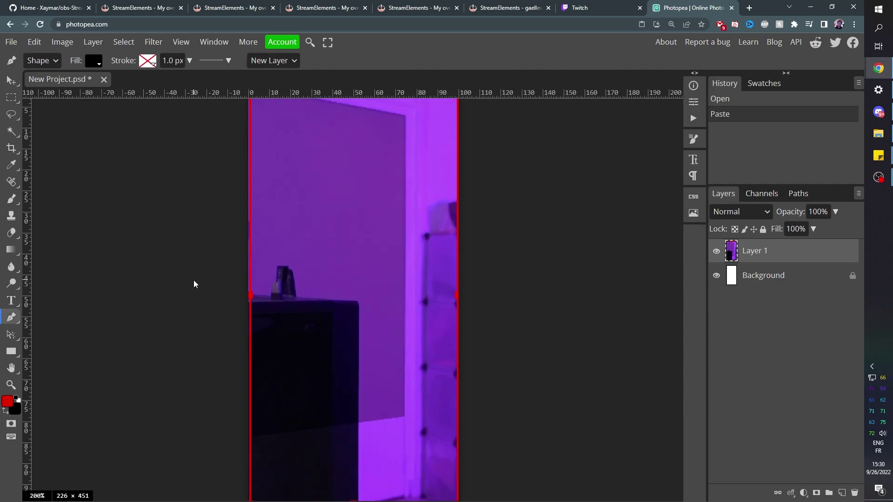
key("ctrl+plus")
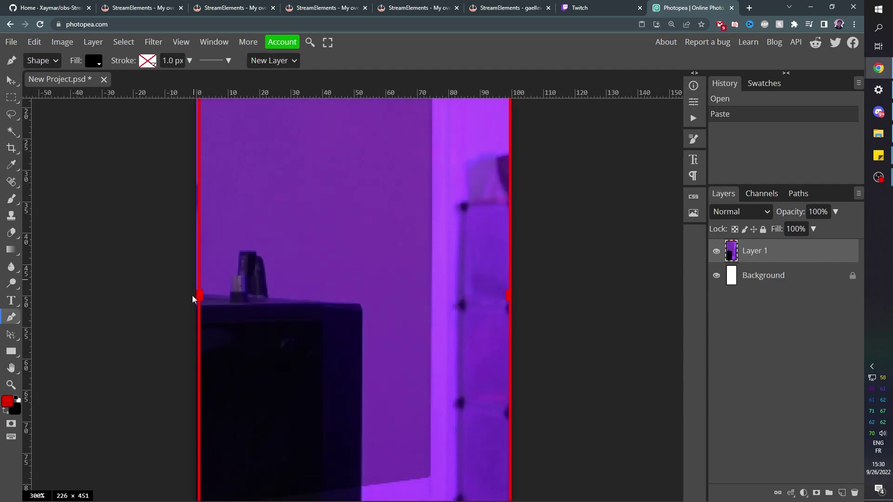
Trace a closed Path-mode pen outline around the cabinet and small object.
left_click(55, 62)
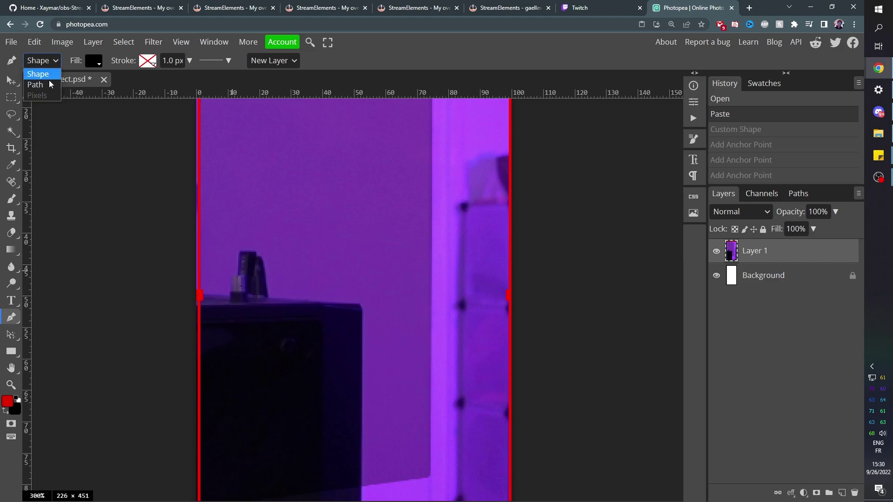
left_click(44, 86)
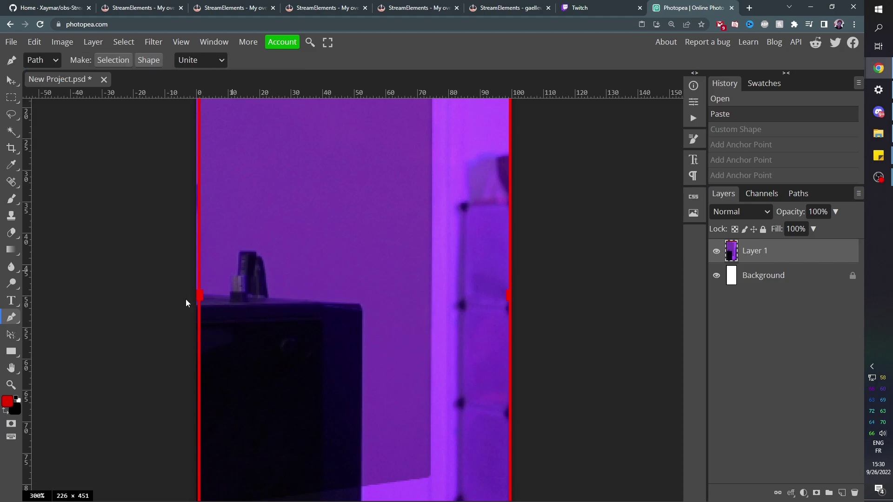
left_click(191, 295)
left_click(210, 295)
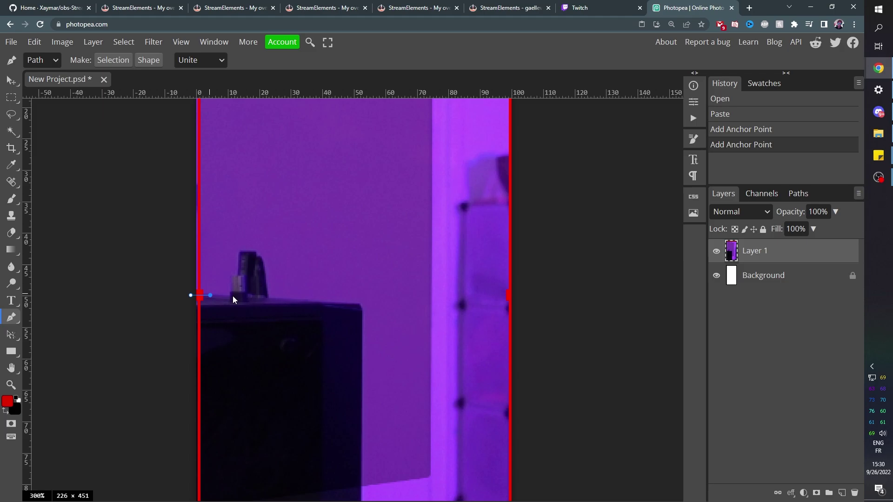
left_click(230, 296)
left_click(231, 276)
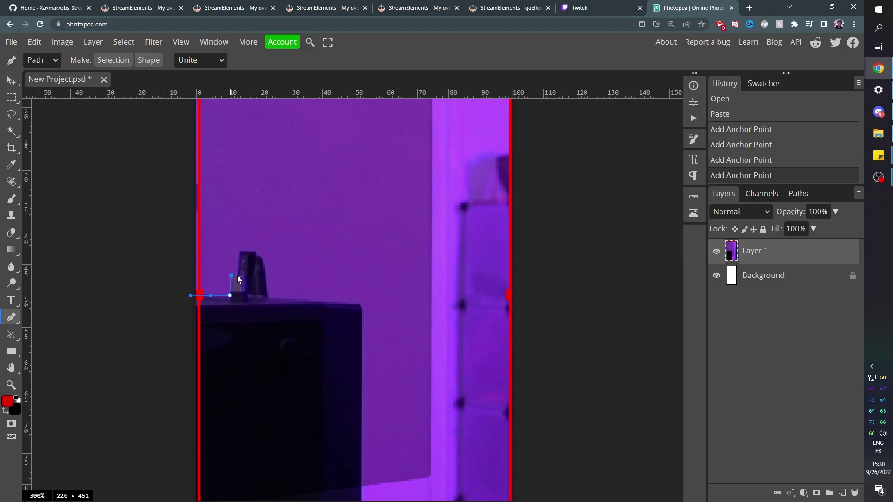
left_click(238, 275)
left_click(239, 251)
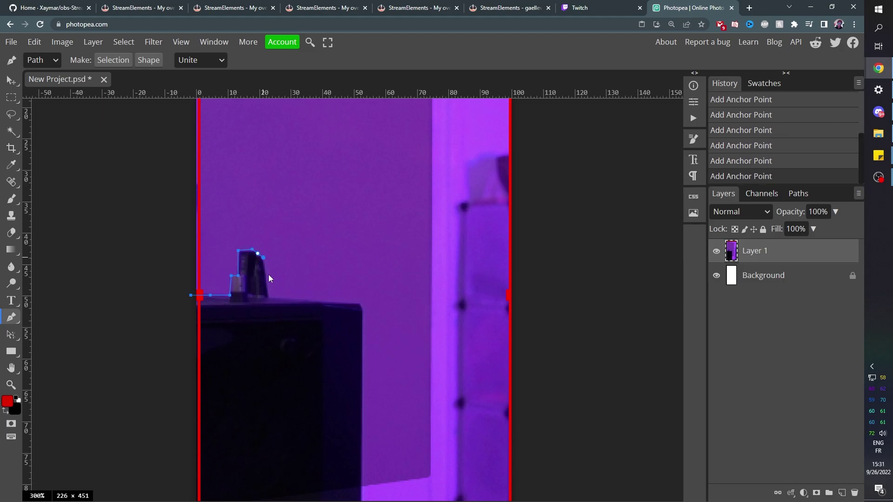
scroll(307, 341, "down", 5)
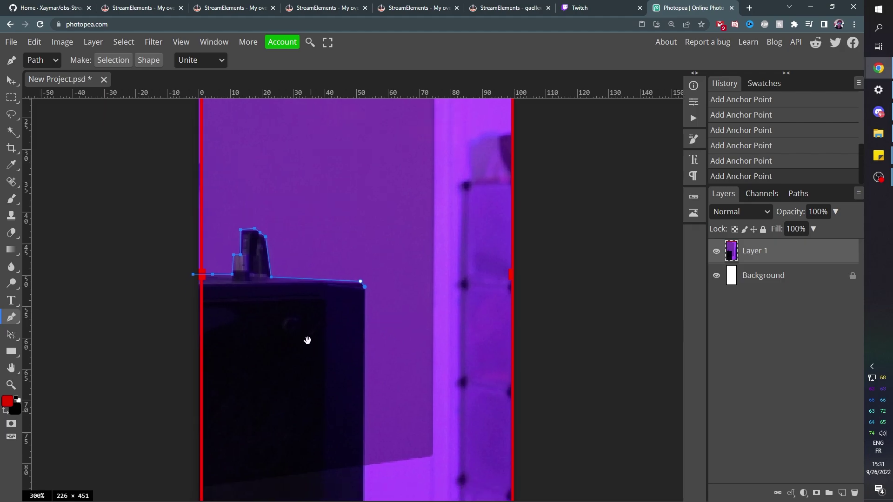
left_click(345, 409)
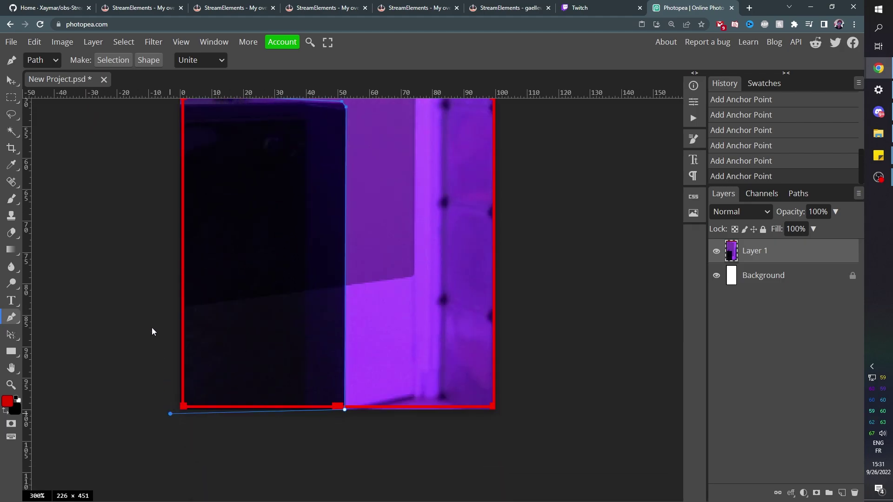
left_click_drag(111, 207, 131, 327)
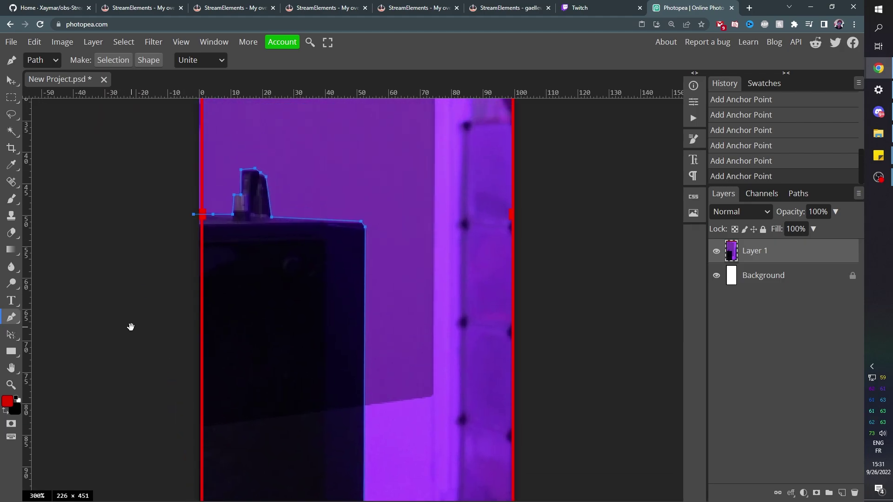
left_click(194, 215)
Turn the outline into a selection and fill it white on a new layer.
right_click(236, 216)
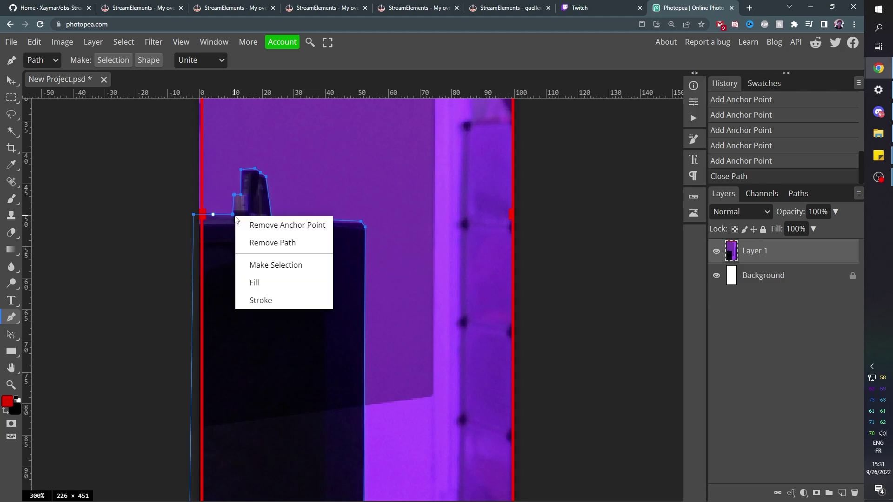
left_click(276, 265)
left_click(120, 191)
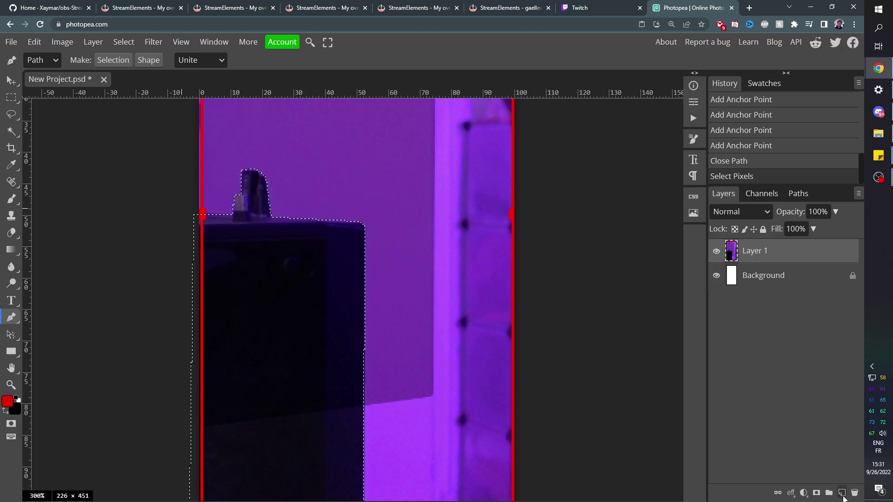
left_click(843, 495)
right_click(13, 251)
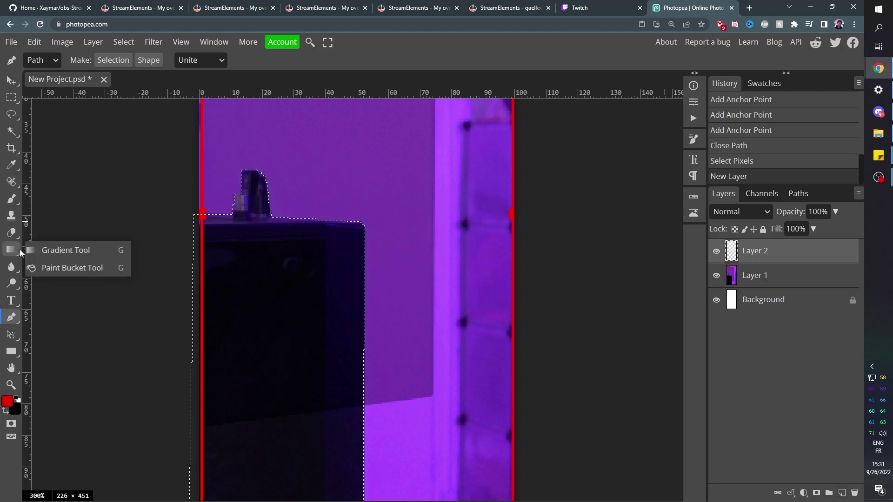
left_click(71, 269)
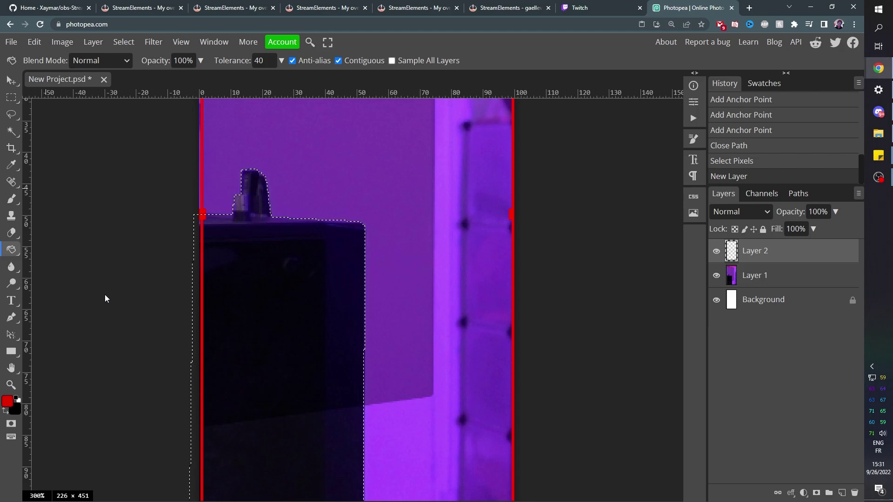
key("d")
key("x")
left_click(287, 304)
left_click(287, 303)
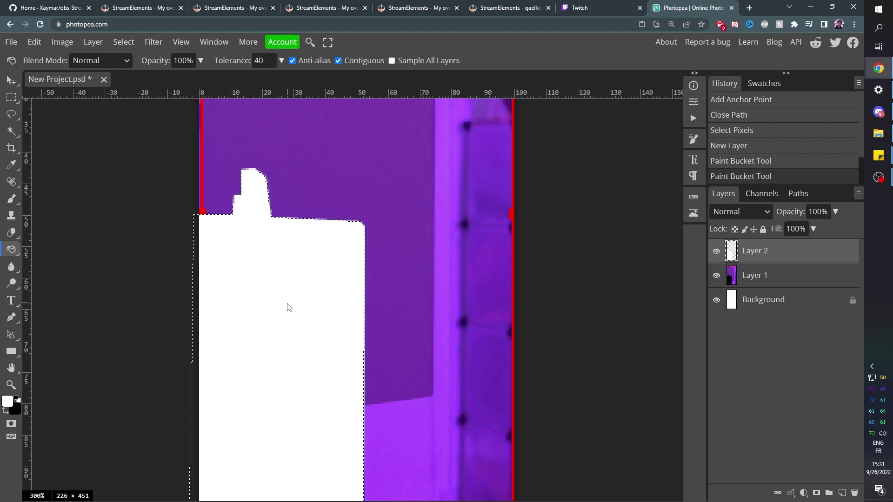
Hide the room layer, clear the selection, and invert Layer 2 into a black silhouette on white.
left_click(716, 276)
left_click(759, 302)
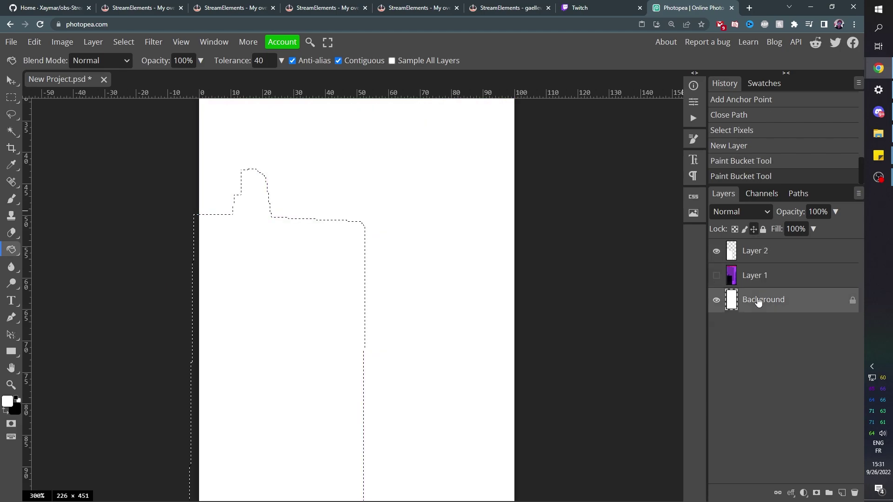
key("ctrl+d")
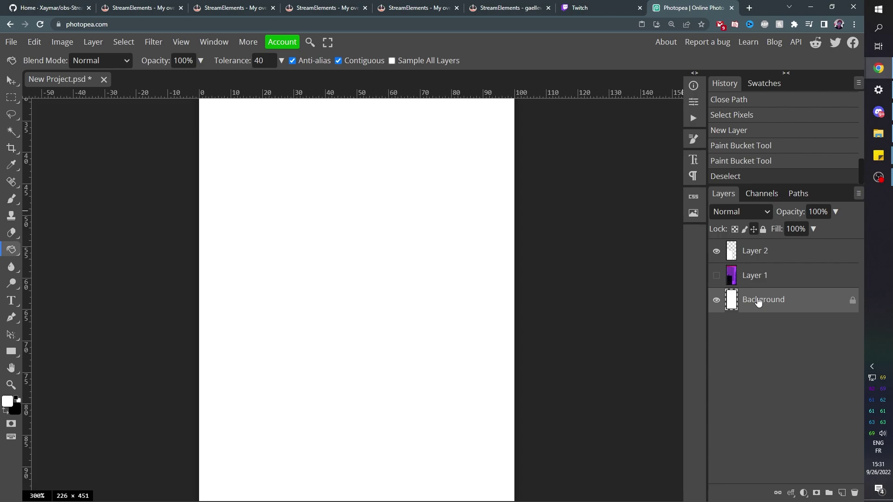
key("ctrl+i")
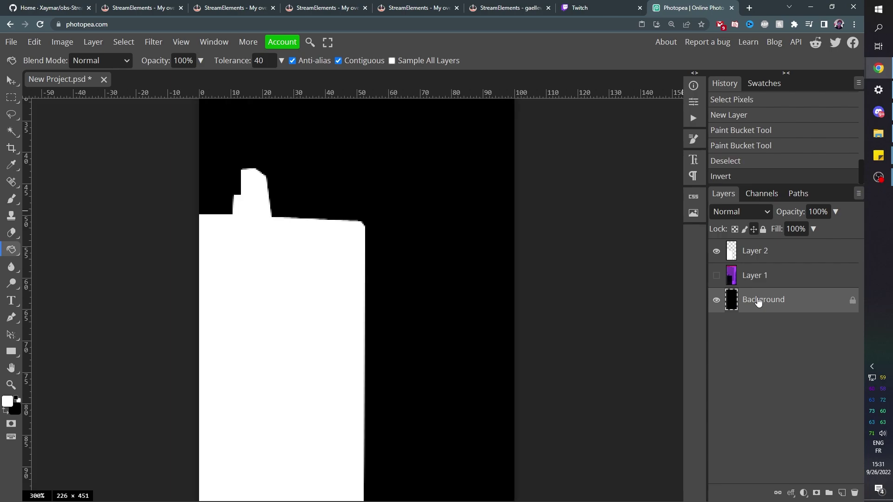
key("ctrl+minus")
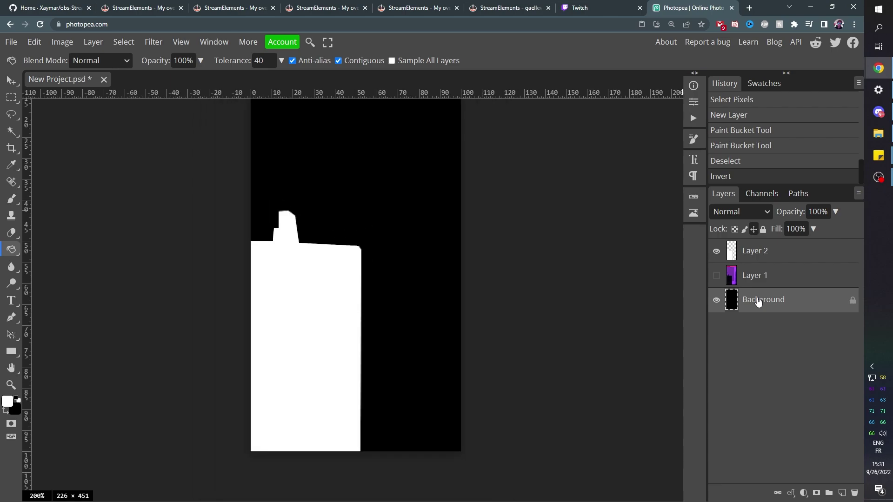
key("ctrl+minus")
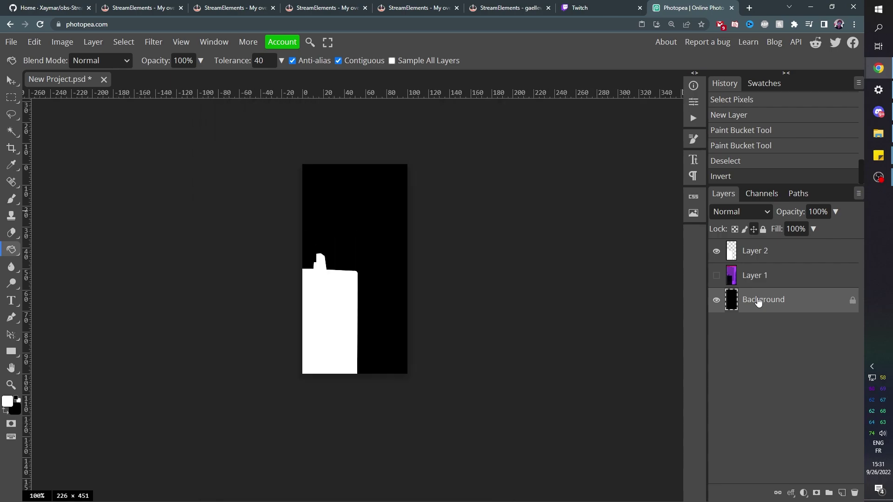
key("ctrl+i")
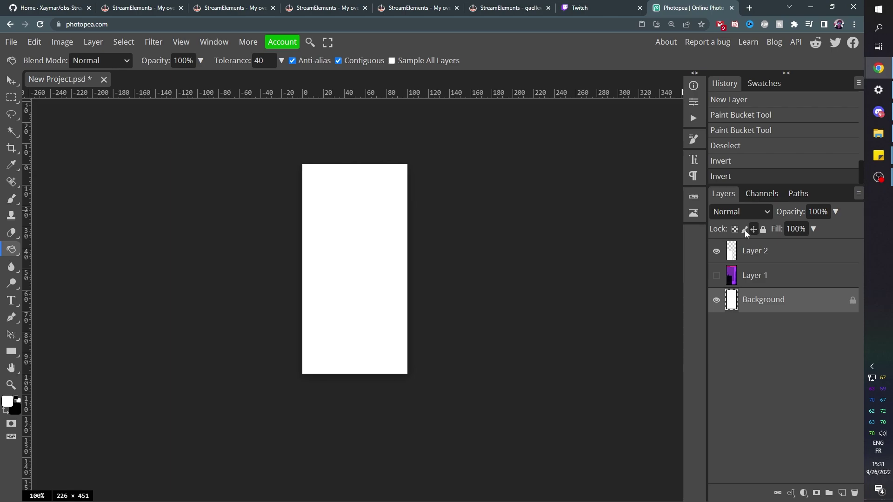
left_click(753, 256)
key("ctrl+i")
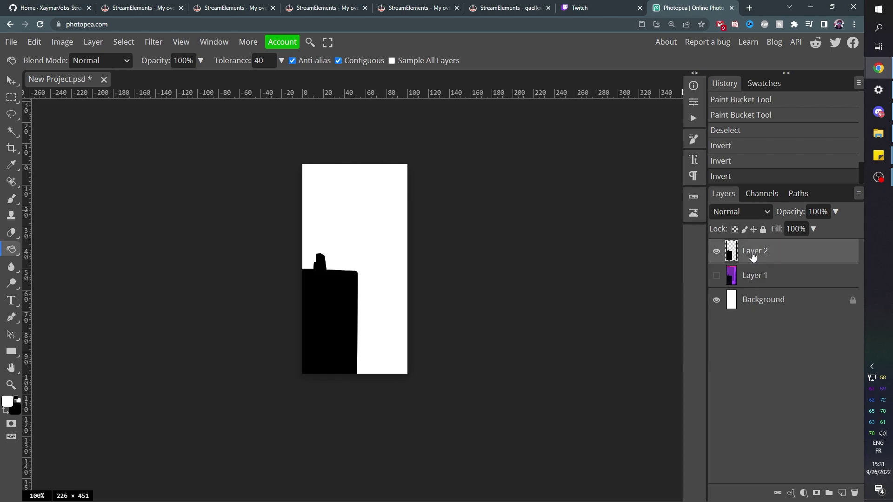
Export the mask image as a PNG file.
left_click(11, 41)
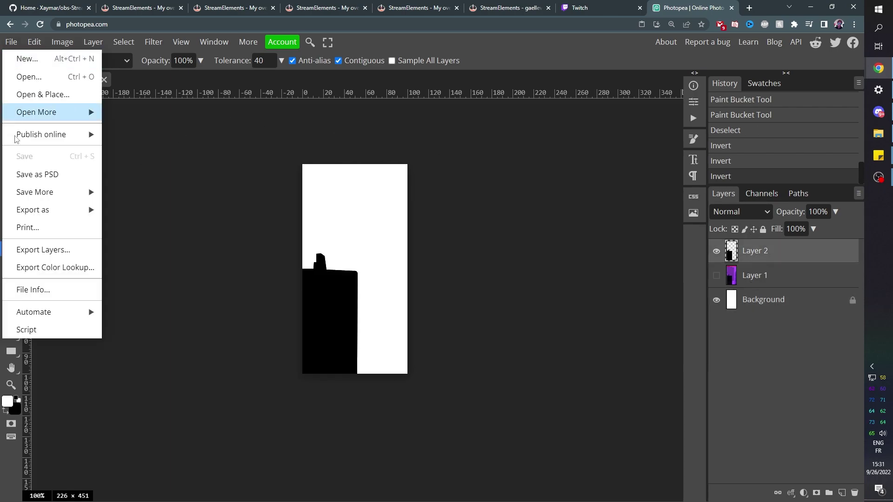
mouse_move(38, 207)
left_click(128, 205)
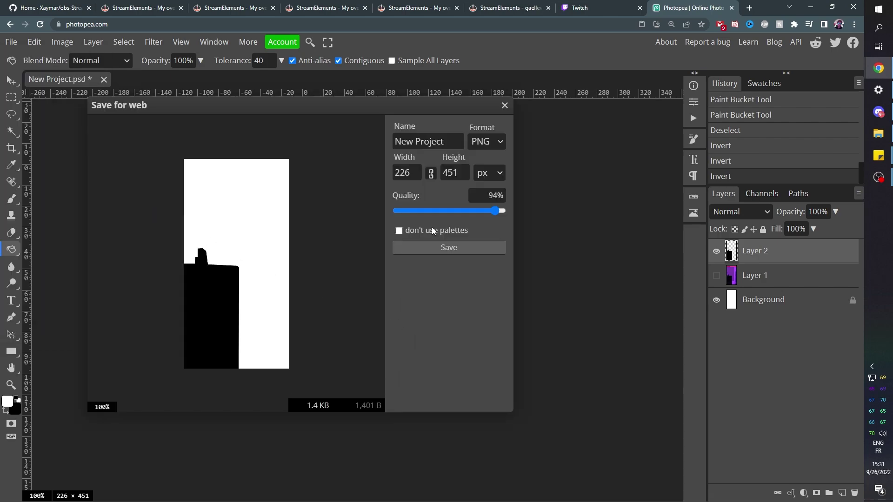
left_click(427, 248)
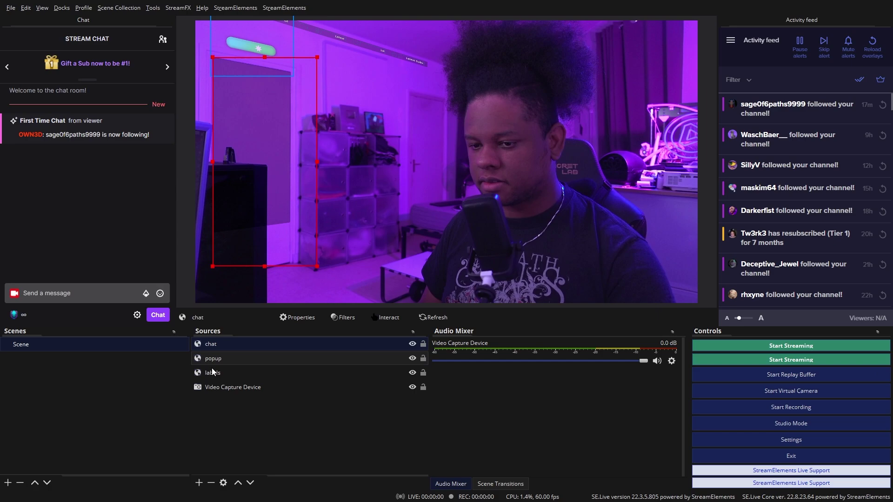
Add an Image Mask/Blend filter to chat using mask.png as the alpha mask.
right_click(209, 344)
left_click(224, 328)
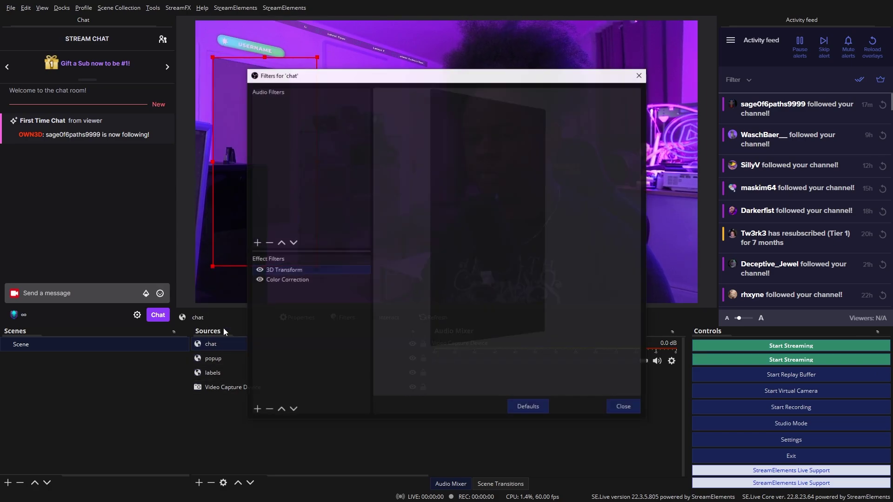
left_click(256, 409)
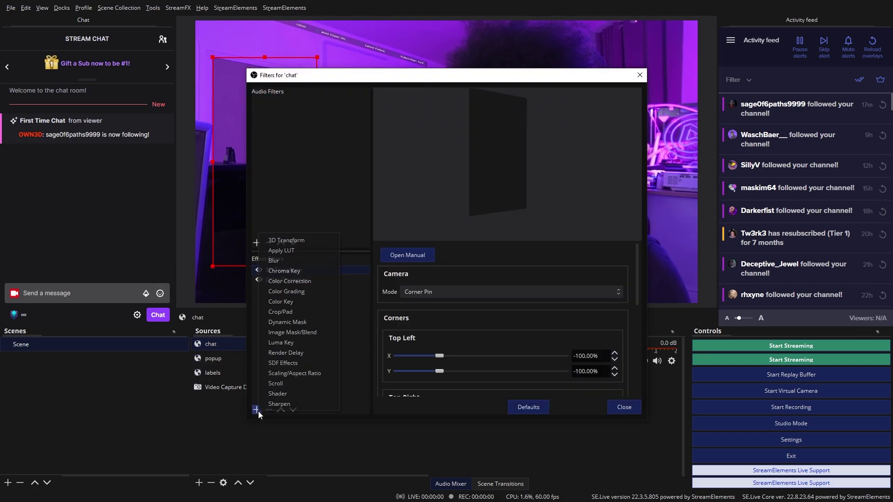
left_click(310, 333)
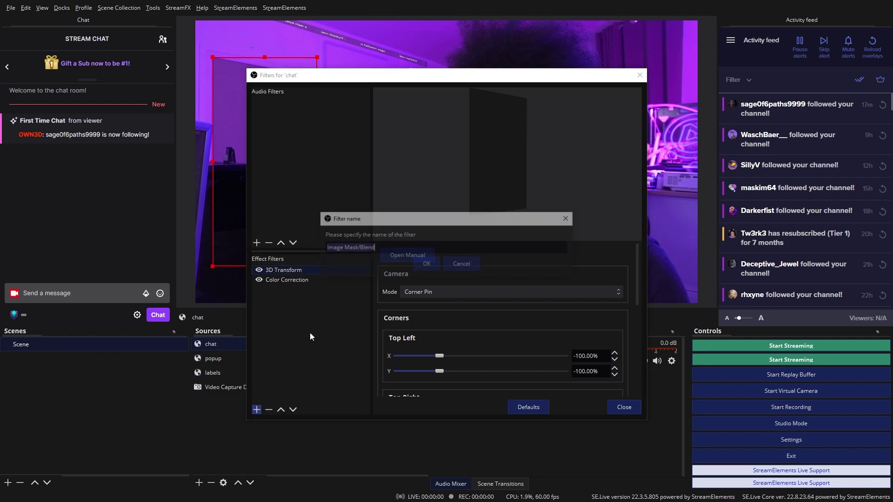
left_click(423, 265)
left_click(613, 271)
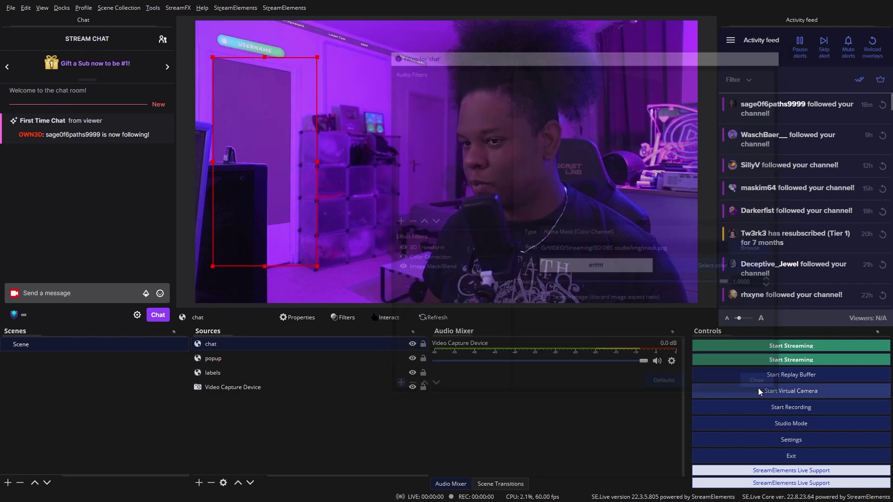
Close the filters window and reselect the chat source in Sources.
left_click(762, 386)
left_click(270, 135)
left_click(254, 137)
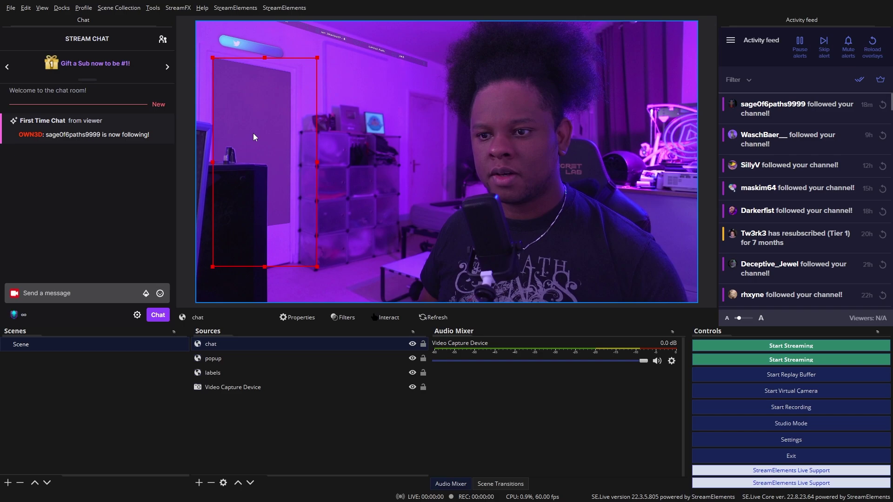
Send '!8ball will this video do well' in the stream chat after dismissing the chat rules.
left_click(73, 293)
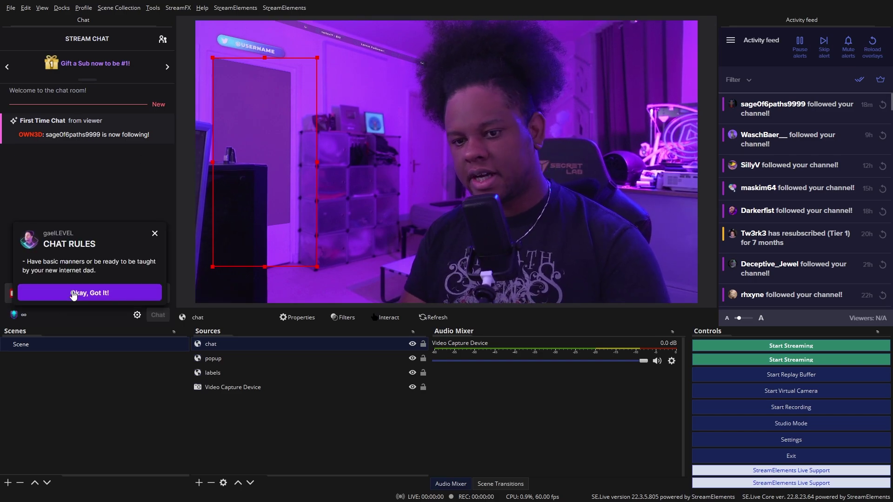
left_click(74, 294)
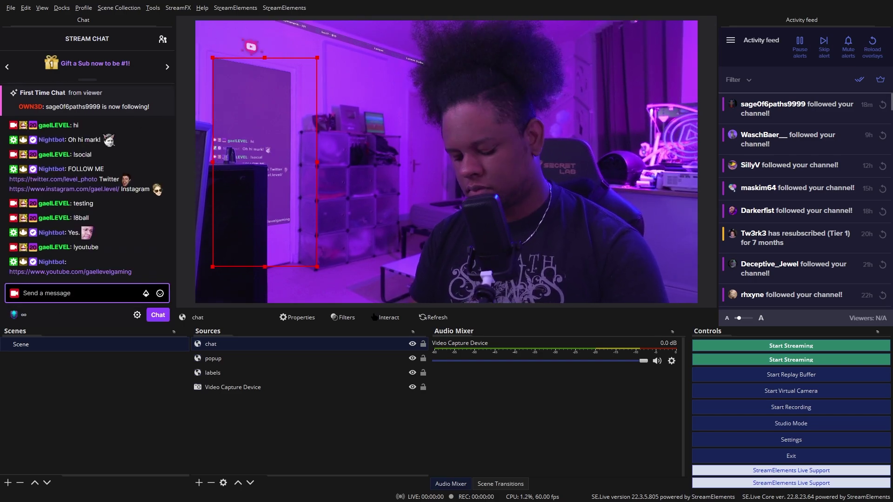
type("!8ball")
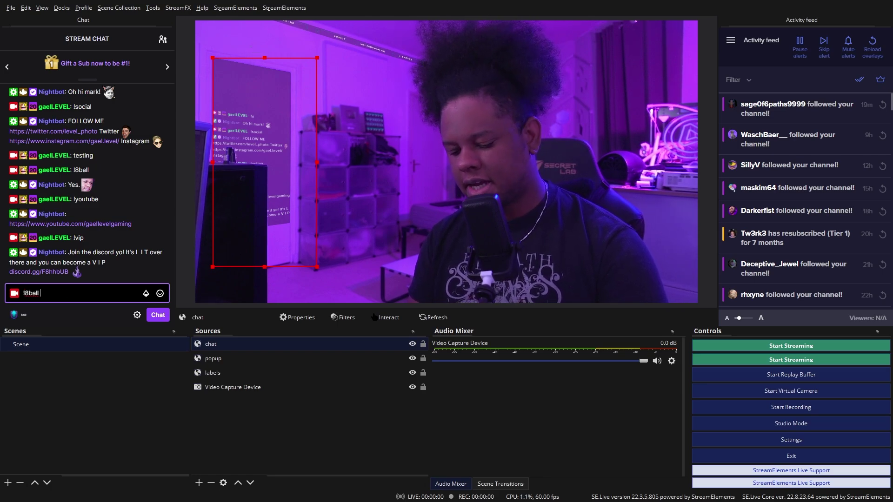
type(" will t")
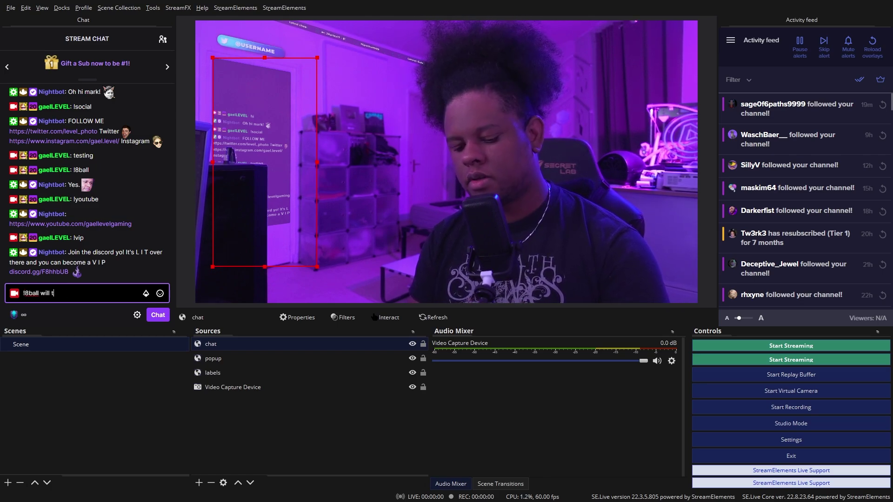
type("his video do well")
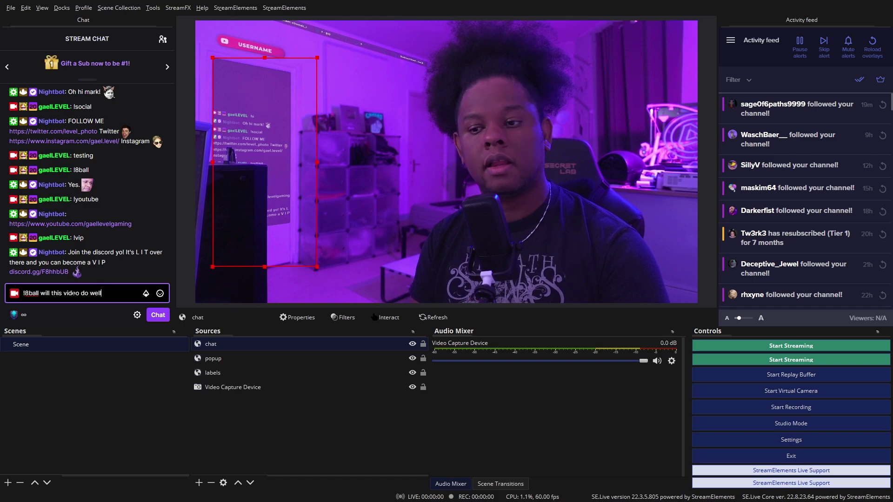
key("Return")
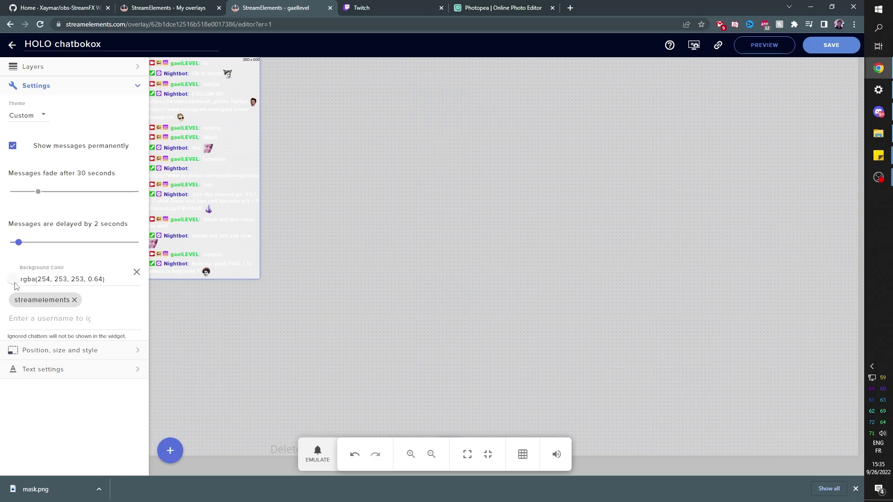
Set the HOLO chatbox background colour's alpha to 0 and return to OBS Studio.
left_click(15, 283)
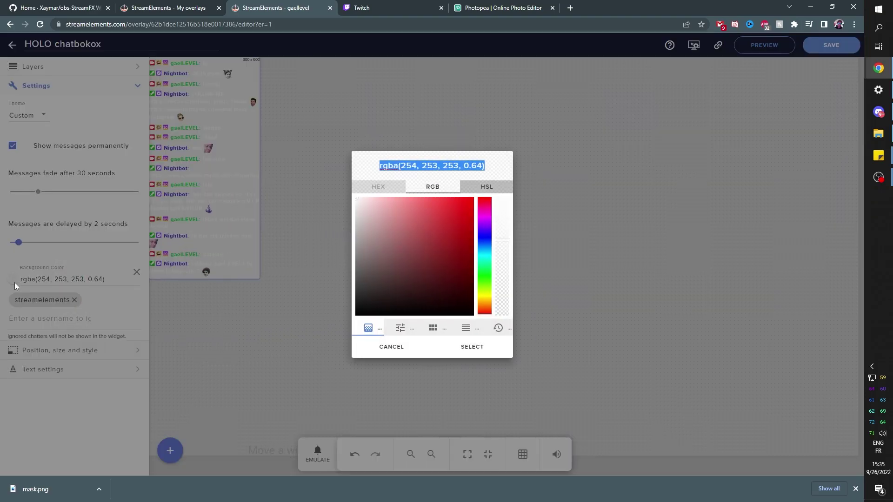
left_click(503, 314)
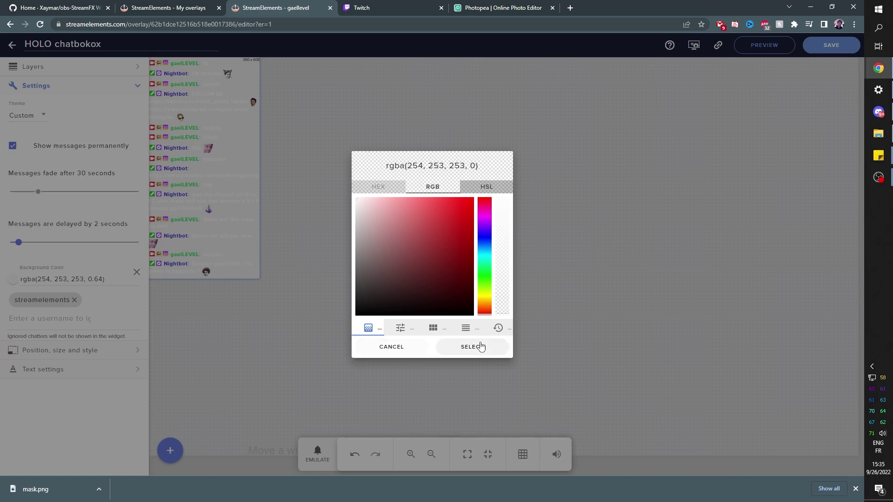
left_click(477, 348)
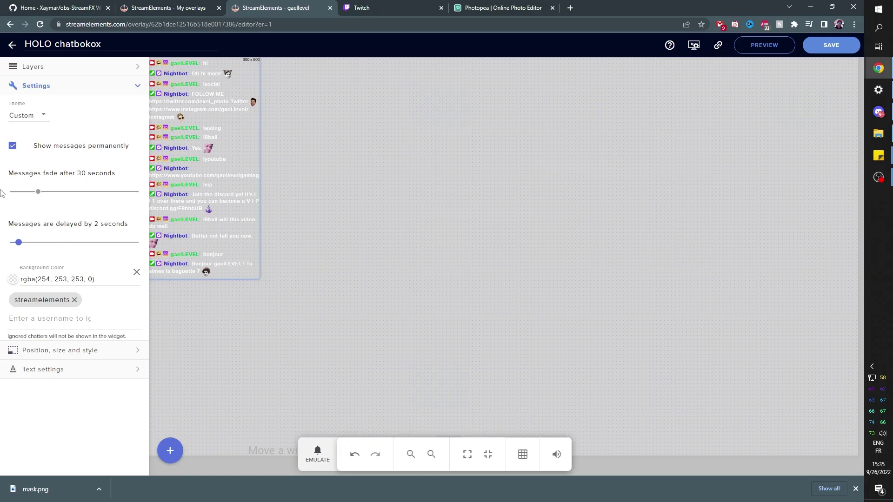
key("alt+Tab")
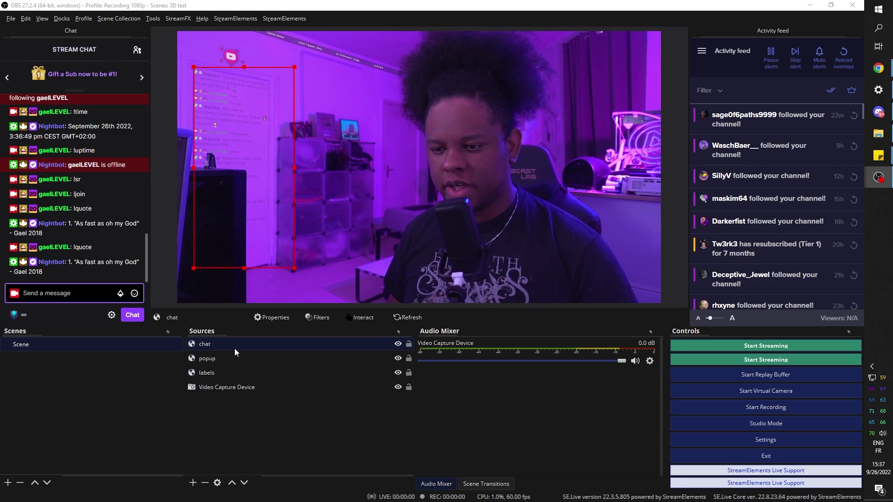
Set the chat's Color Correction opacity to 1.0 and contrast to 0.86.
right_click(207, 344)
left_click(238, 328)
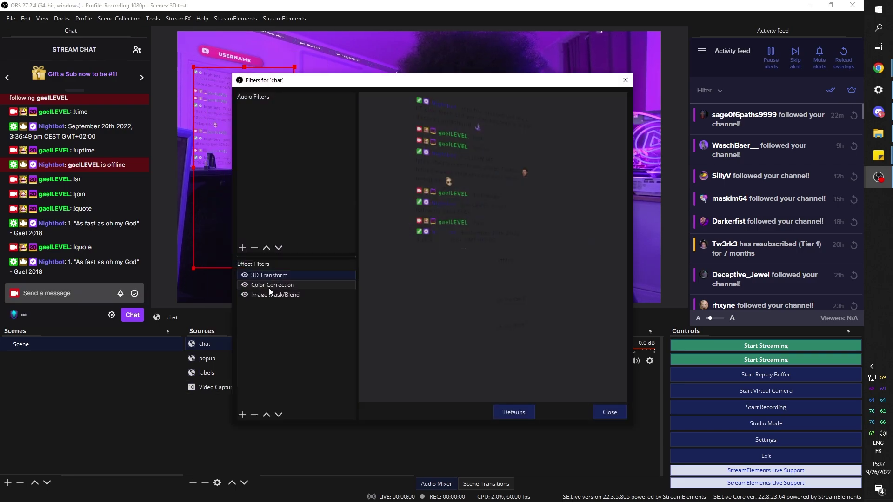
left_click(269, 286)
left_click_drag(369, 84, 536, 59)
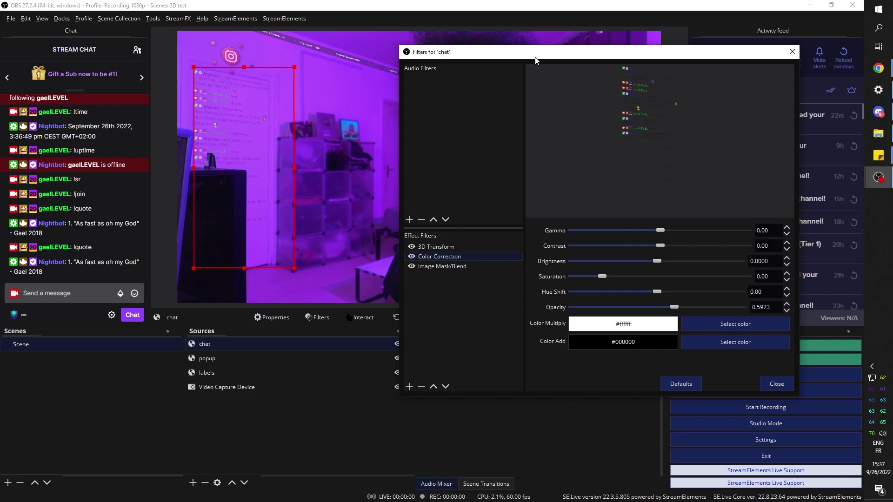
left_click_drag(674, 308, 749, 308)
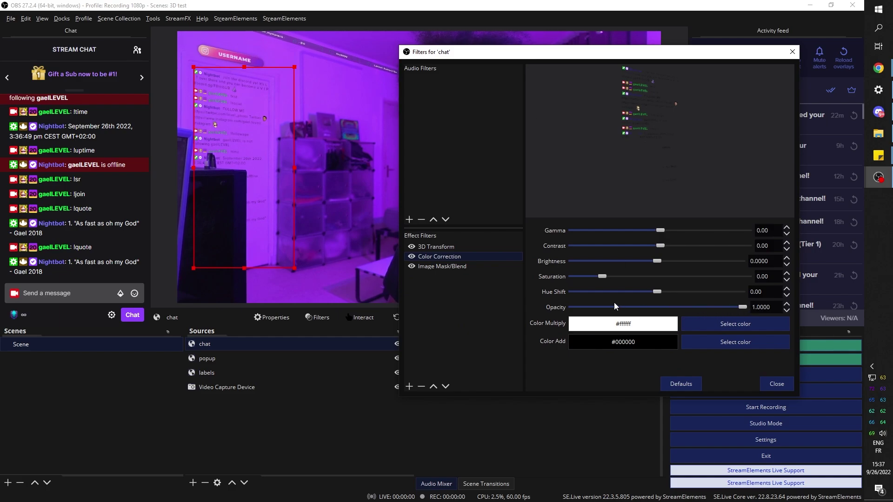
mouse_move(660, 245)
left_mouse_down()
mouse_move(650, 245)
mouse_move(680, 251)
mouse_move(672, 254)
left_mouse_up()
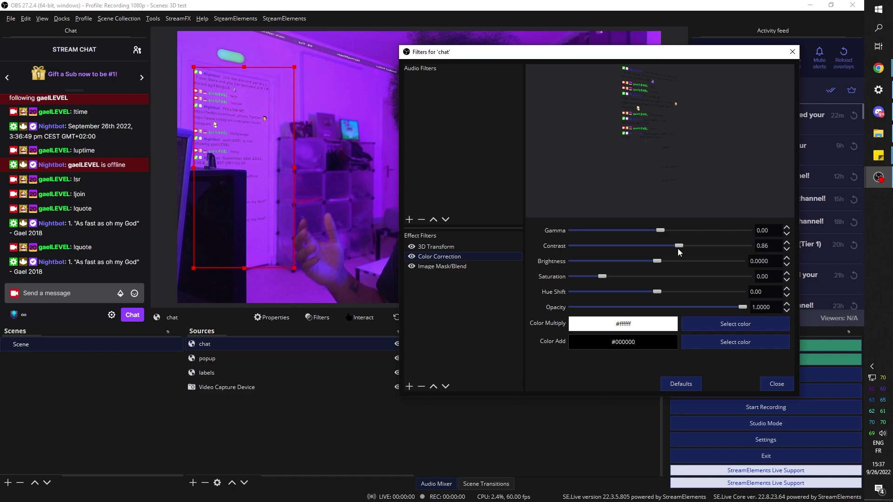
left_click(776, 385)
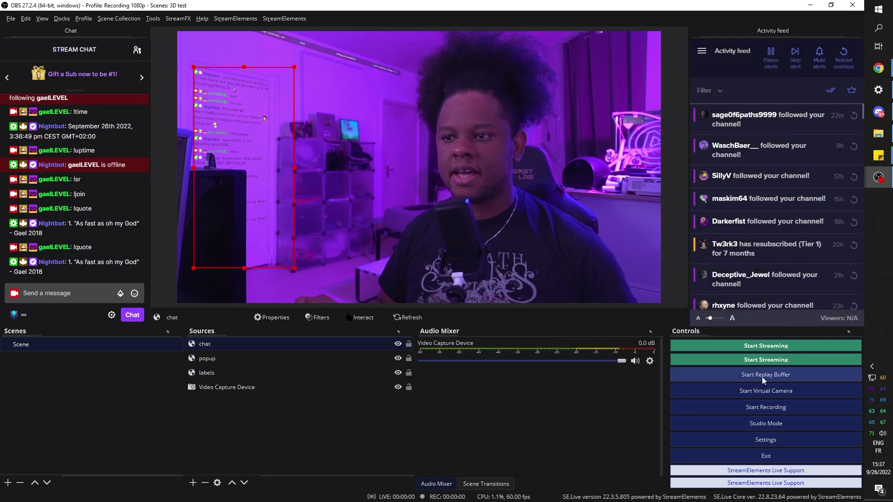
left_click(673, 247)
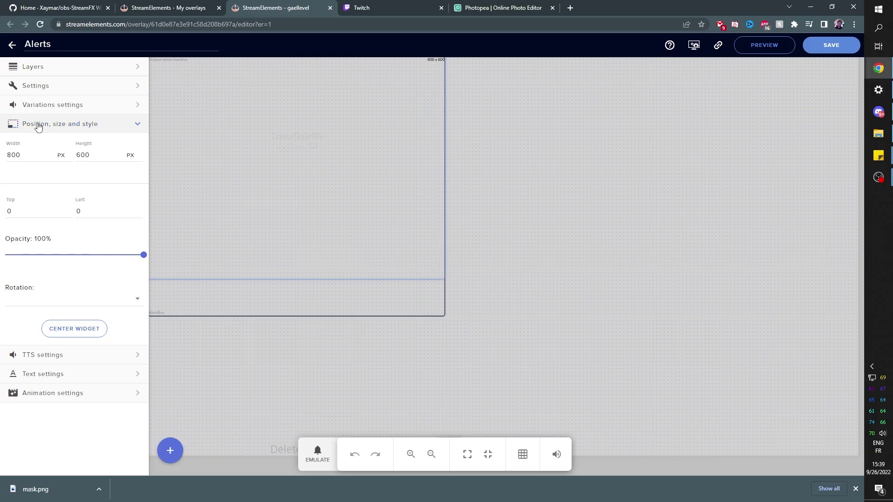
Add a 'Your stream's chat' widget from Stream Tools to the Alerts overlay.
left_click(38, 127)
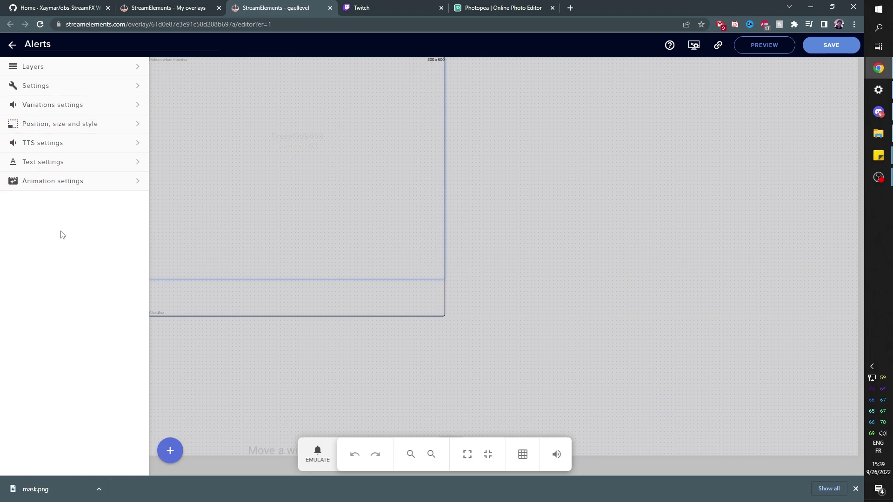
left_click(172, 458)
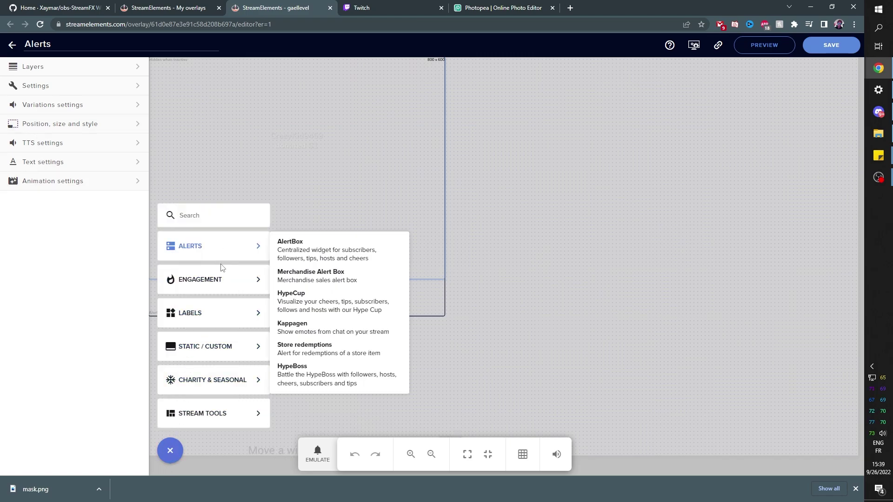
mouse_move(227, 382)
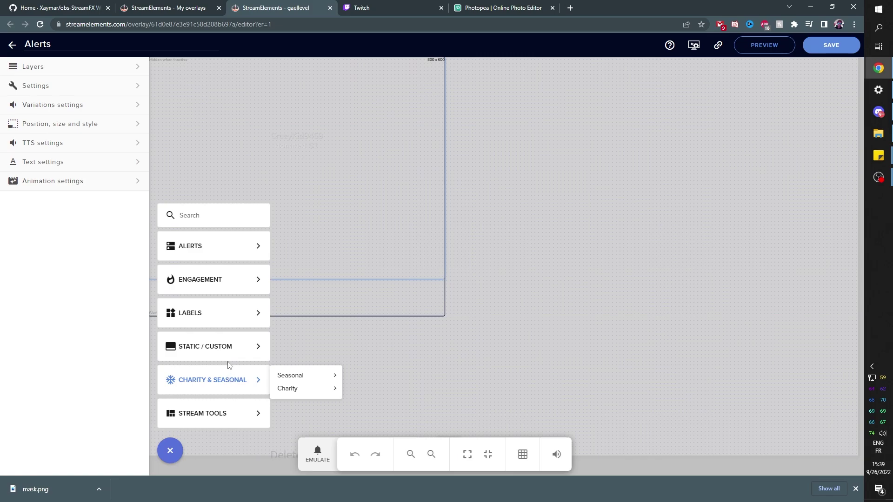
mouse_move(219, 418)
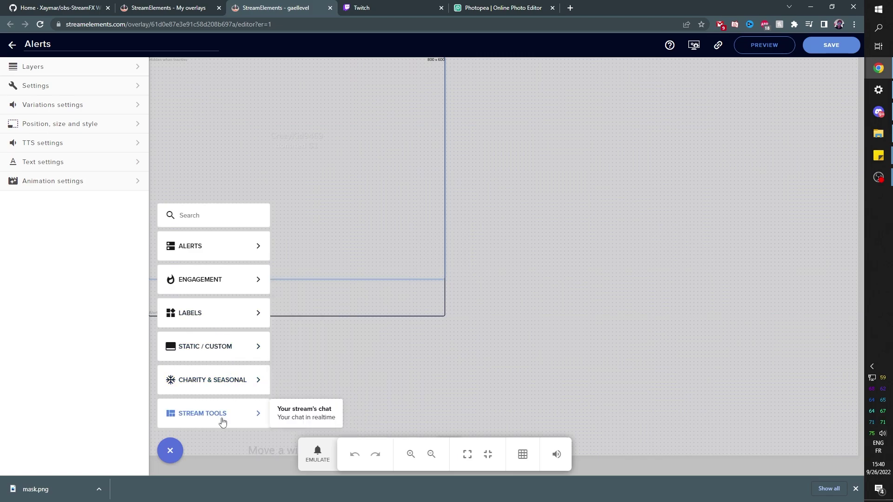
left_click(302, 421)
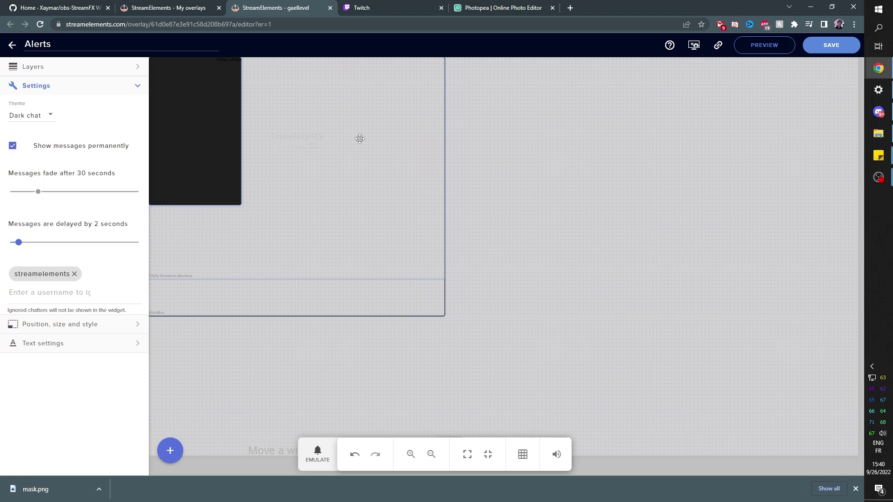
Size the chat widget to 800 × 700 in its position settings.
left_click(199, 307)
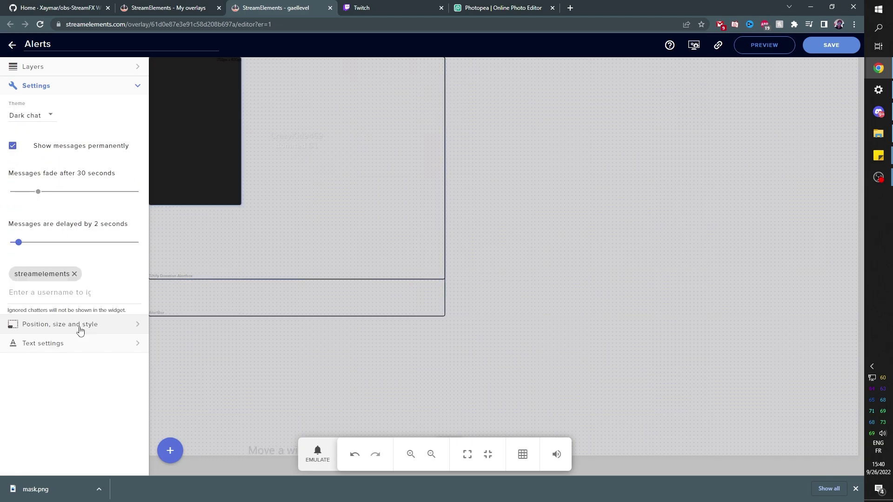
left_click(80, 326)
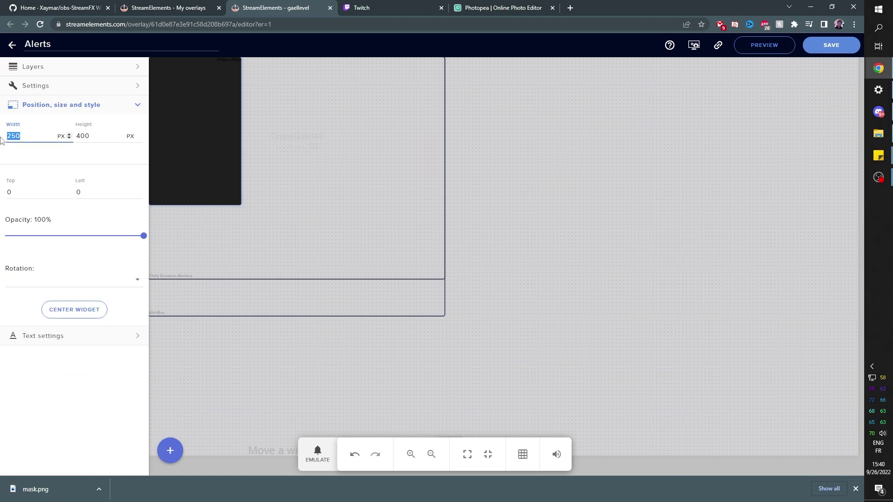
type("800")
key("Tab")
type("700")
Move the chat layer beneath the alert boxes, emulate a follower alert, and save the overlay.
left_click(33, 67)
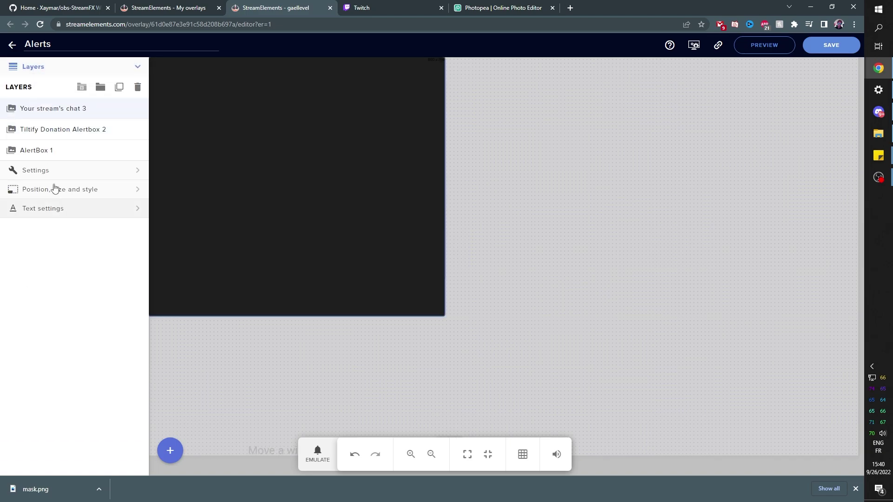
left_click_drag(55, 113, 54, 159)
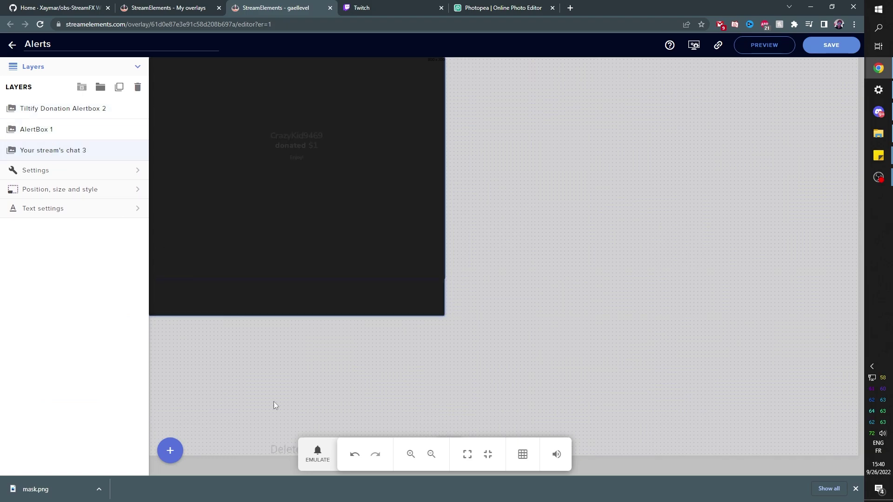
left_click(317, 454)
left_click(349, 289)
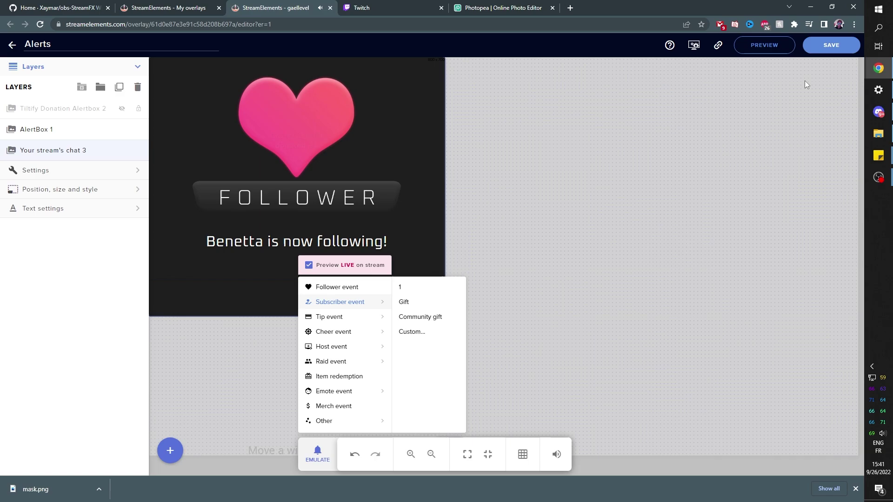
left_click(822, 45)
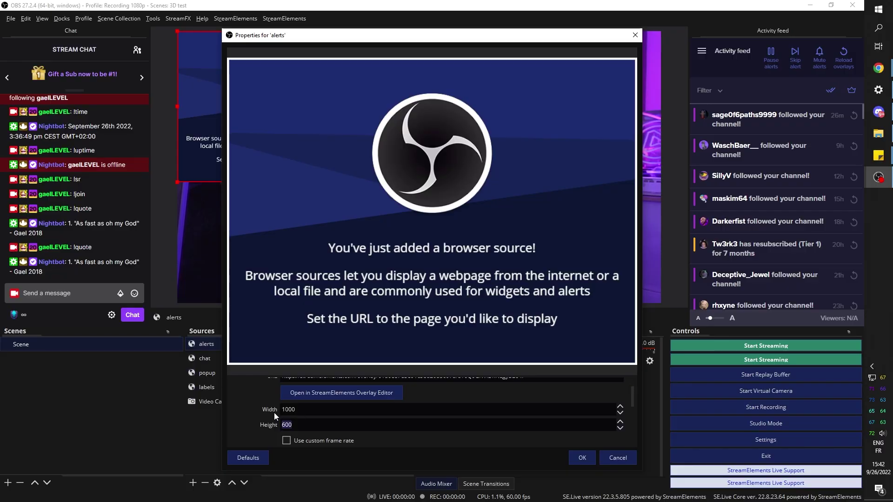
Apply a 900 px height to the alerts box, then move and shrink it over the wall above the shelves.
type("0")
key("Return")
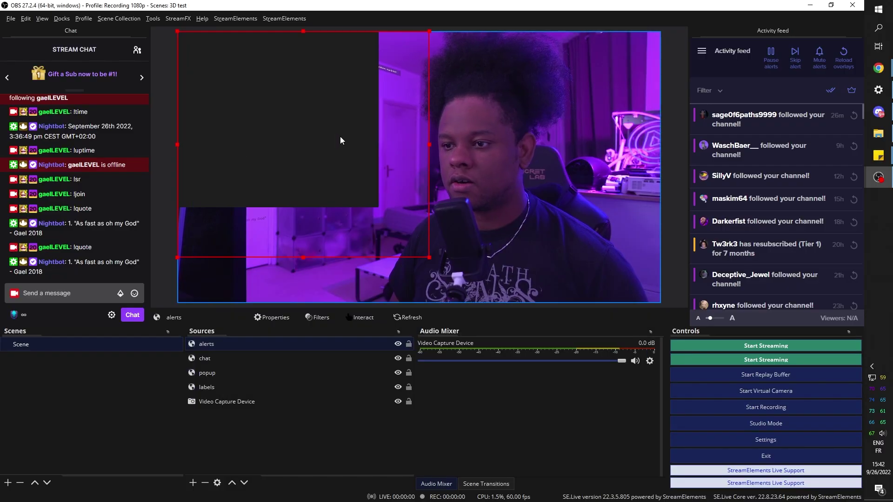
left_click_drag(339, 139, 434, 150)
left_click_drag(523, 268, 391, 149)
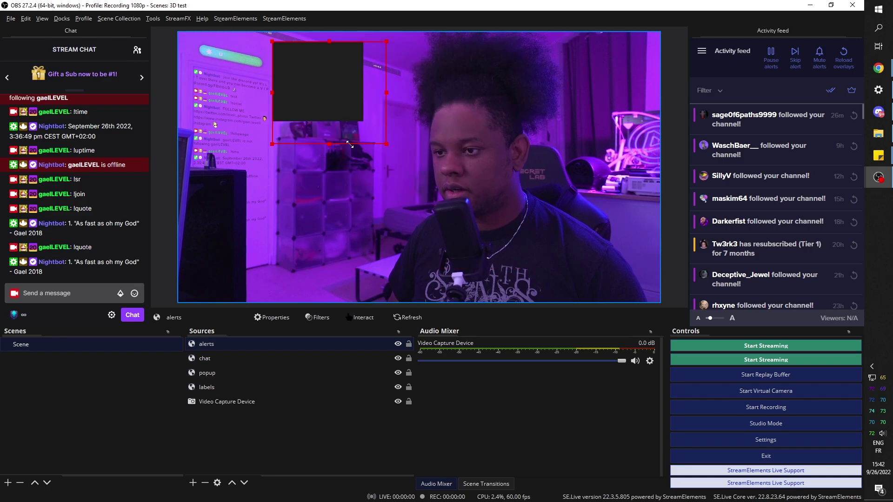
Check the 3D Transform corners in the alerts source's filters and snip a screenshot of the wall area.
right_click(205, 344)
left_click(220, 324)
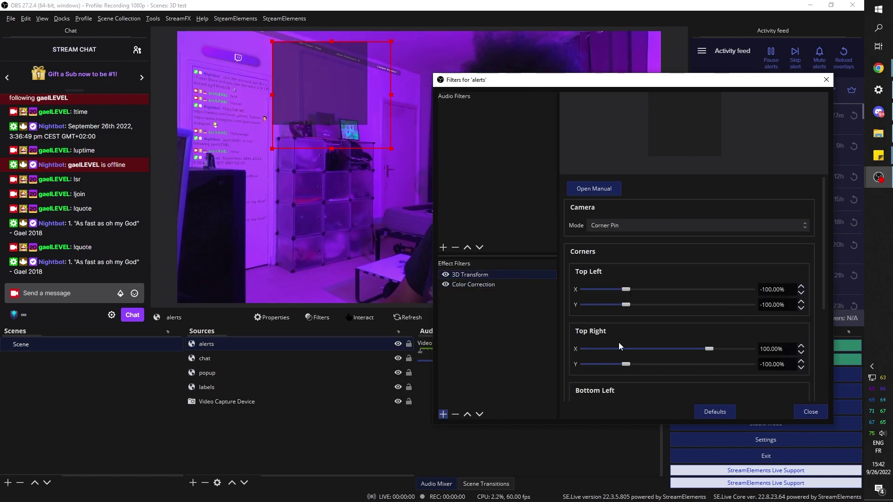
scroll(688, 279, "down", 3)
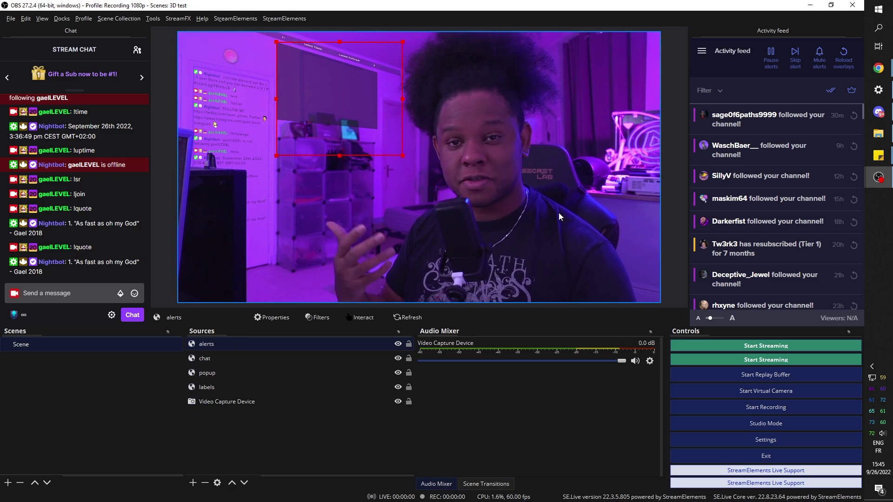
key("super+shift+s")
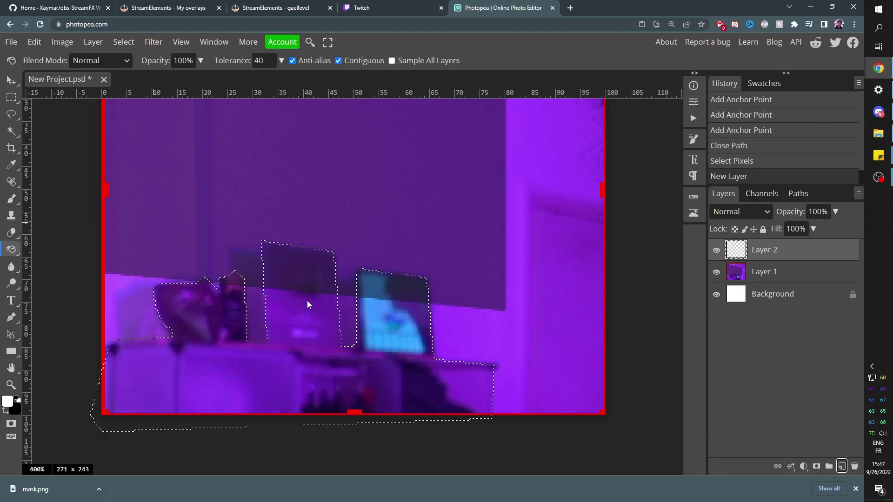
Fill the traced furniture selection black on Layer 2 and soften it with a 0.5 px Gaussian blur.
left_click(307, 301)
key("ctrl+d")
left_click(152, 42)
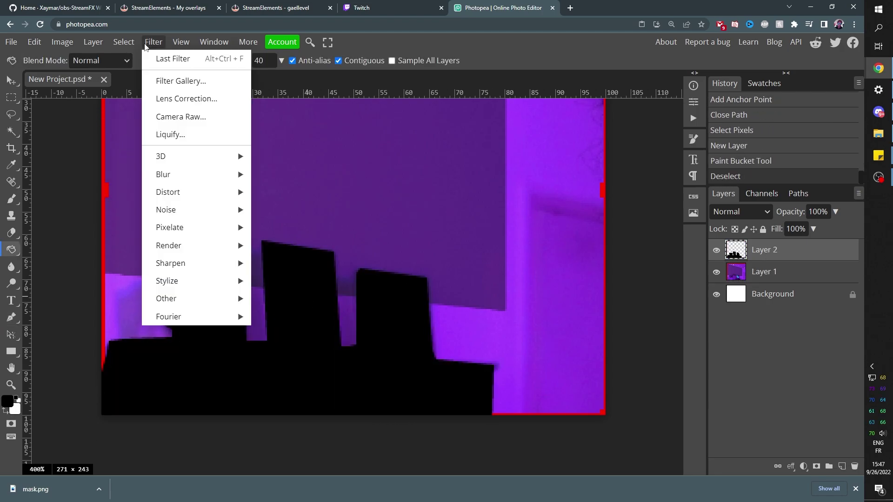
left_click(279, 248)
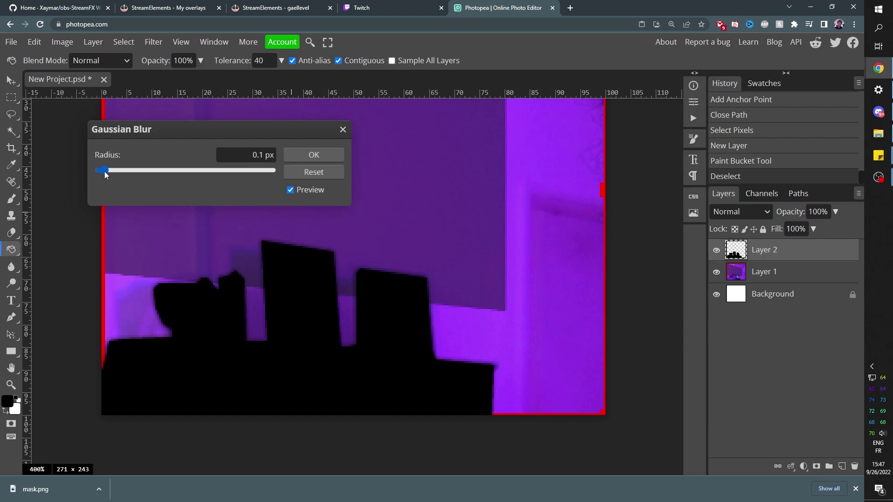
left_click_drag(104, 174, 113, 171)
left_click(307, 158)
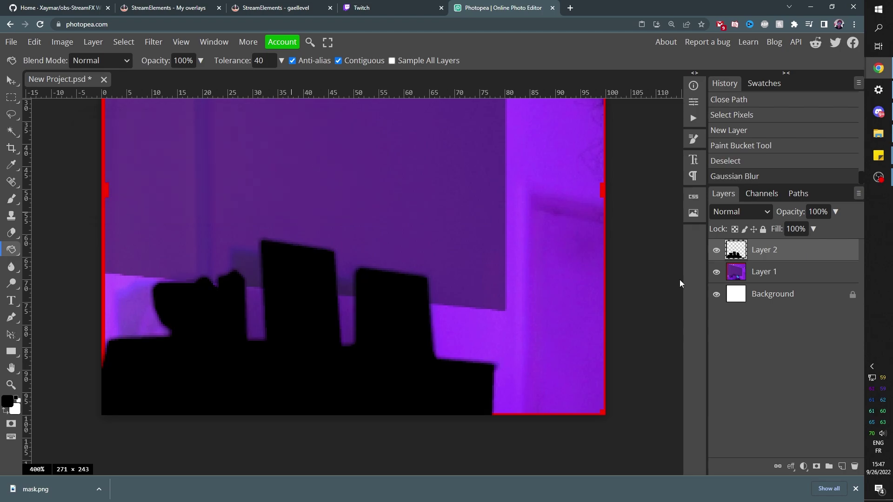
key("alt+Tab")
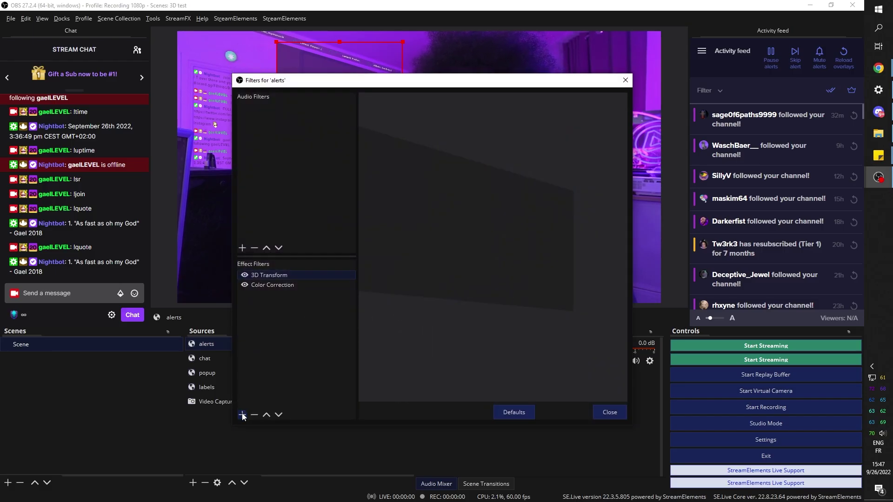
Add an Image Mask/Blend filter to the alerts source that loads mask2.png.
left_click(242, 415)
left_click(283, 335)
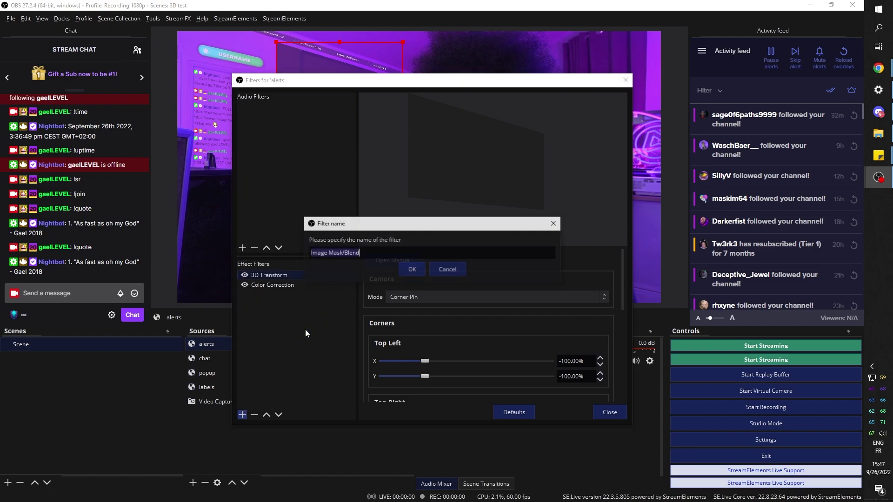
left_click(412, 270)
left_click(599, 275)
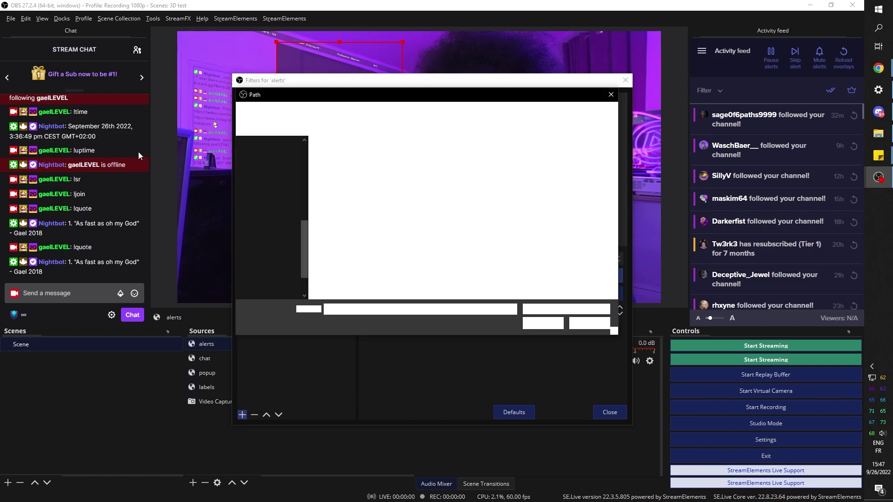
left_click(391, 172)
left_click(542, 323)
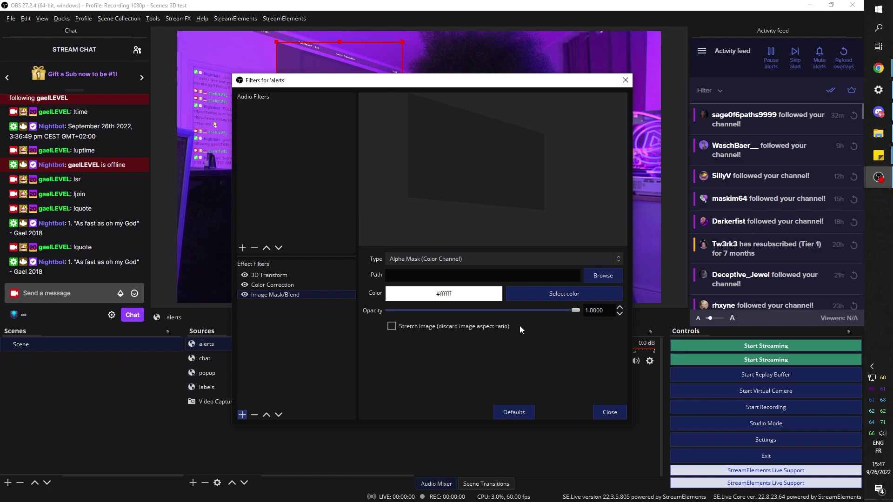
Check the masked alerts in the preview, close the Filters window and return to the StreamElements editor.
left_click_drag(327, 75, 541, 65)
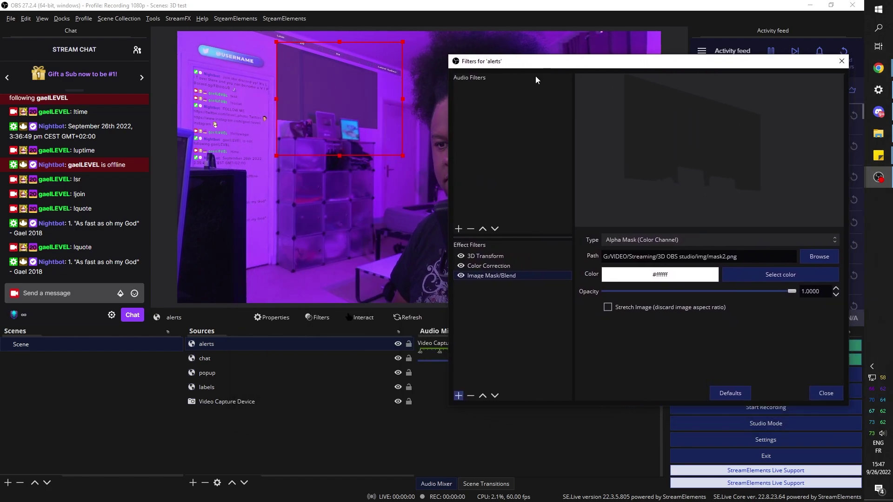
left_click(826, 393)
mouse_move(878, 68)
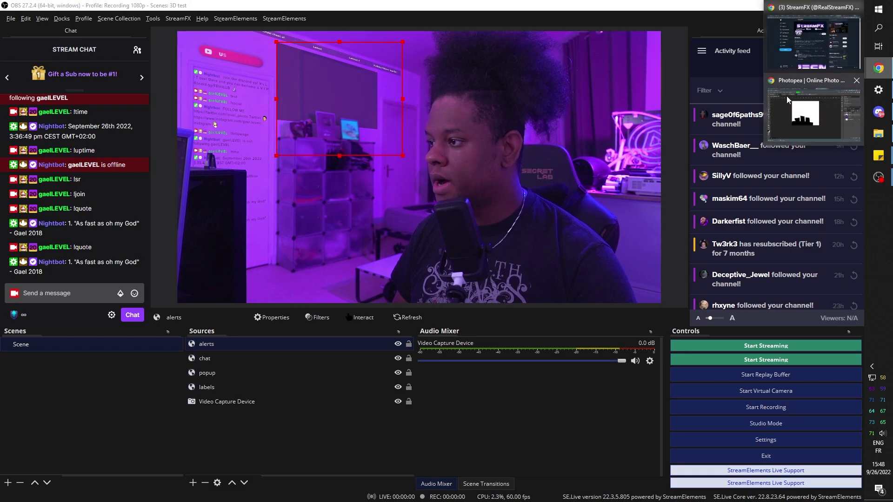
left_click(827, 28)
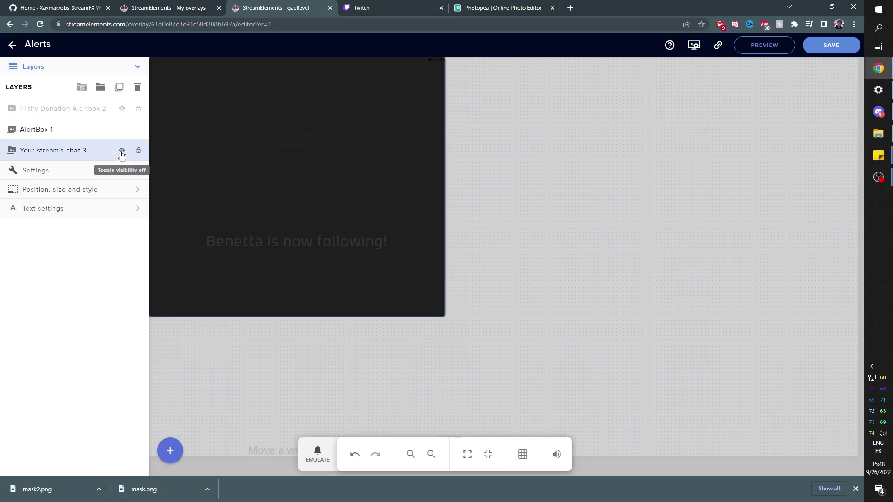
Hide the chat 3 layer in the Alerts overlay and save the overlay.
left_click(121, 152)
left_click(819, 46)
key("alt+Tab")
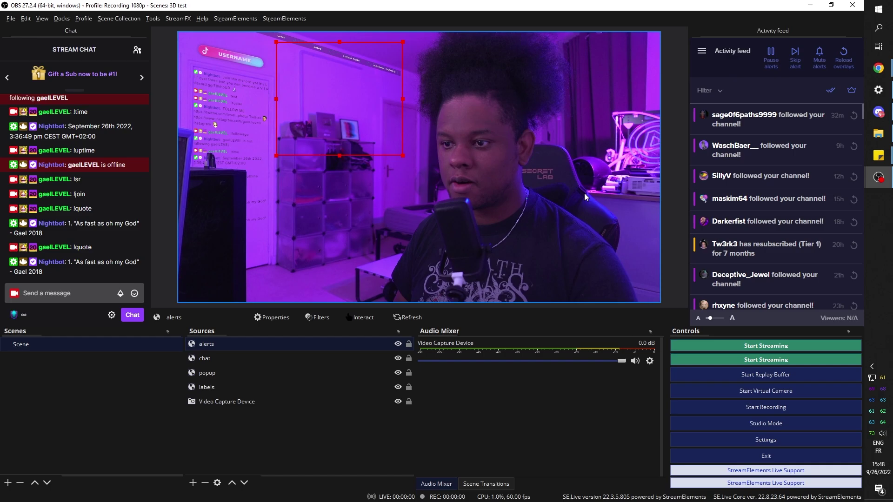
key("alt+Tab")
Emulate a single-subscriber test alert and watch it appear in OBS.
left_click(316, 455)
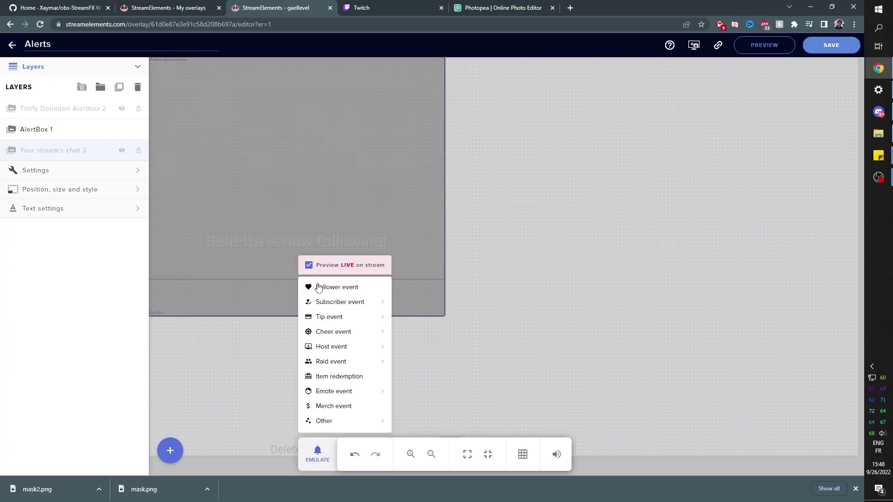
mouse_move(345, 305)
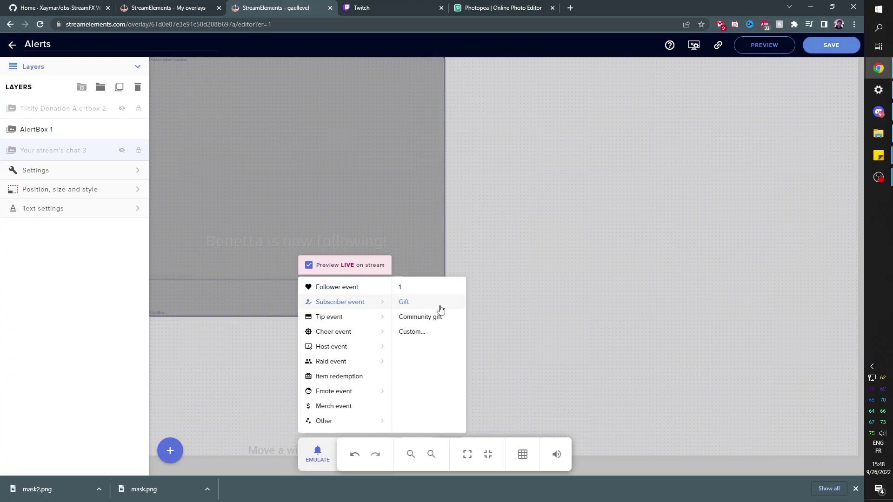
left_click(429, 294)
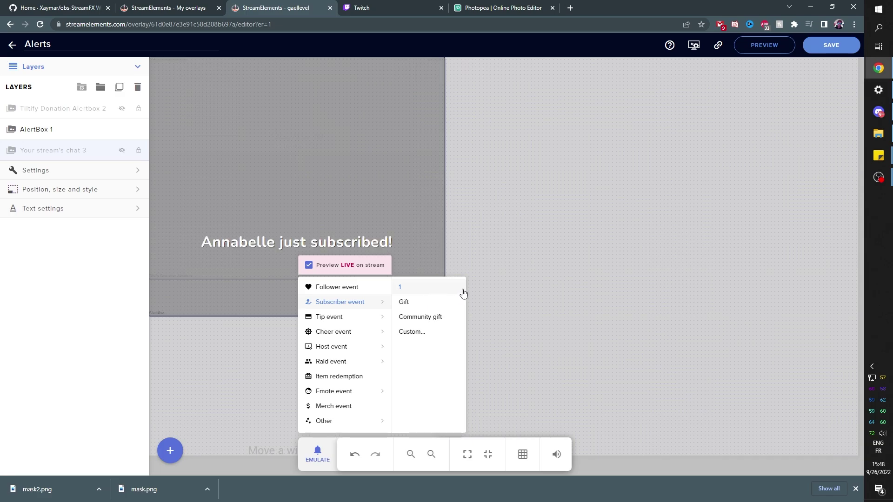
key("alt+Tab")
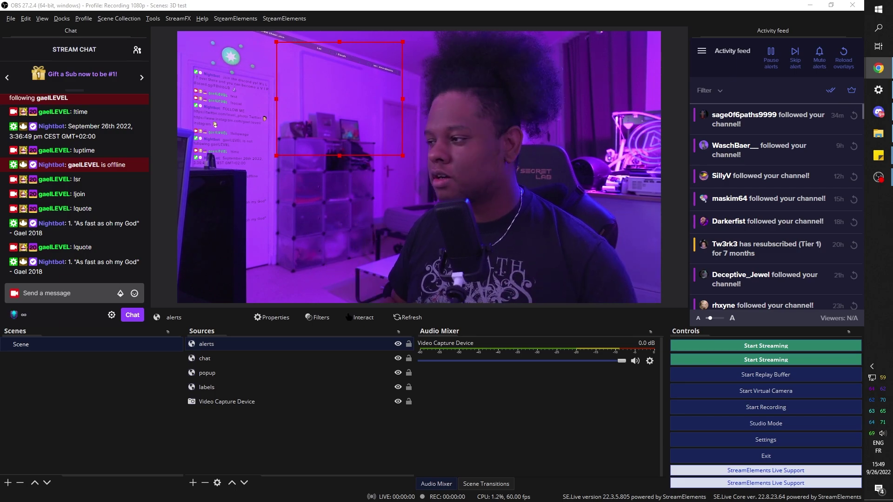
Add a Blur filter to the alerts source, set to Gaussian with size 2.00.
right_click(209, 345)
left_click(238, 326)
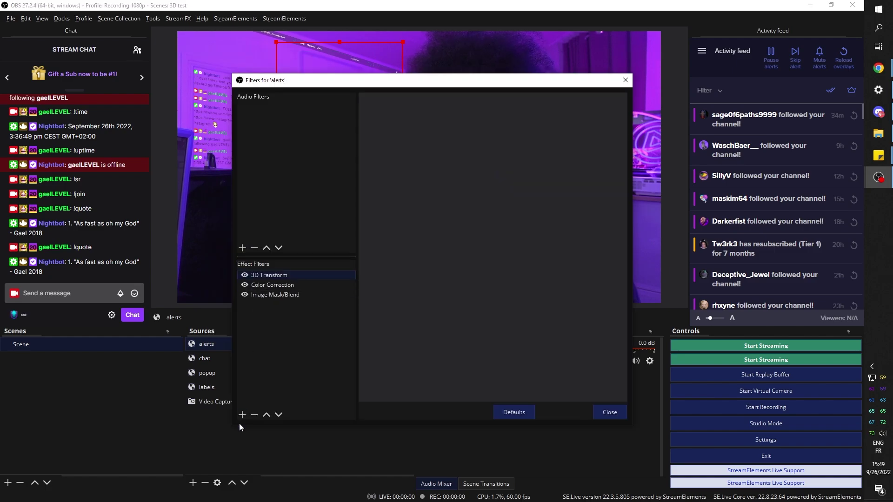
left_click(242, 415)
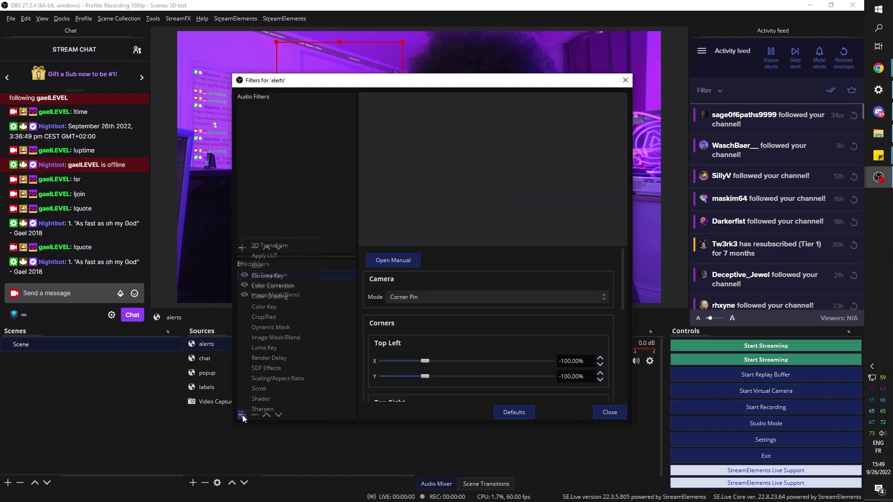
left_click(272, 265)
left_click(412, 270)
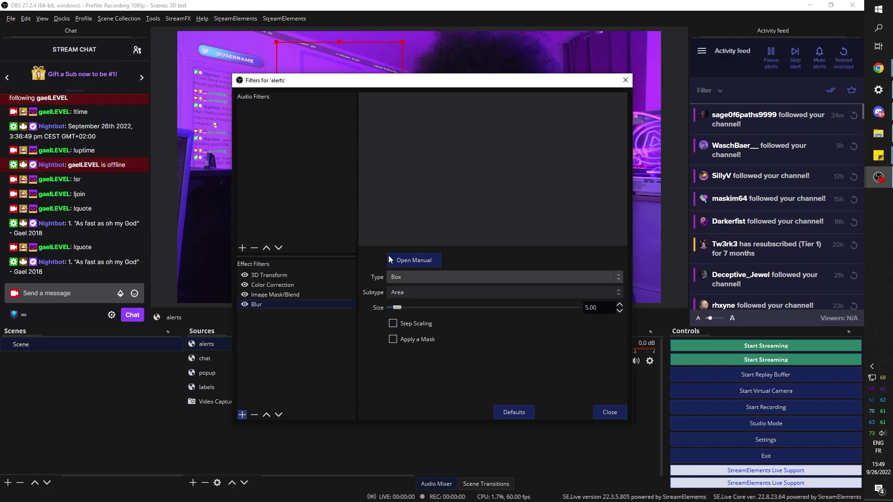
left_click(623, 244)
left_click(619, 270)
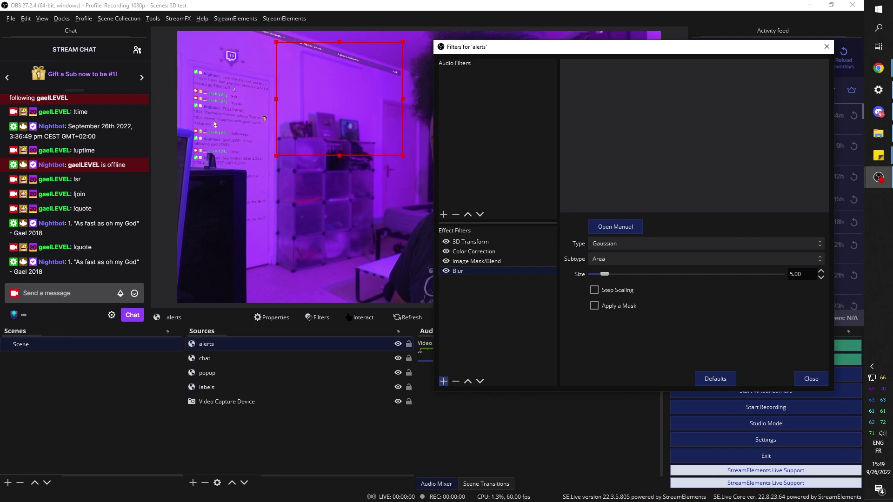
left_click(879, 68)
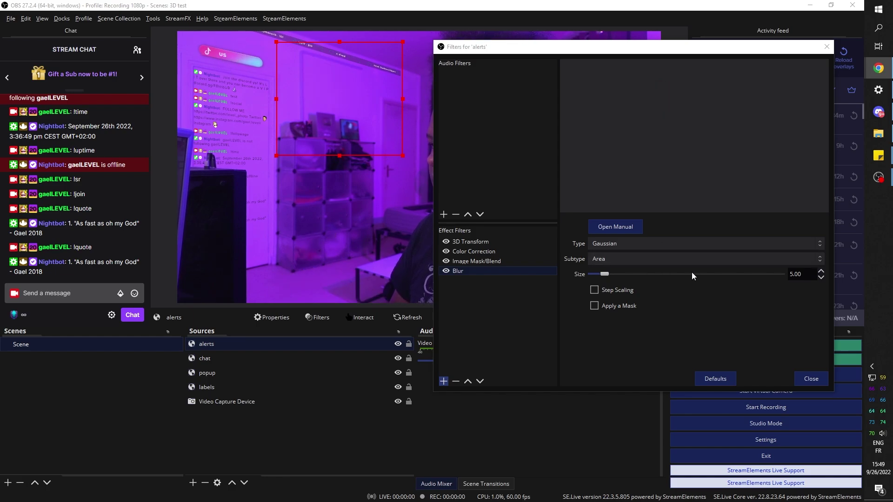
scroll(601, 278, "down", 1)
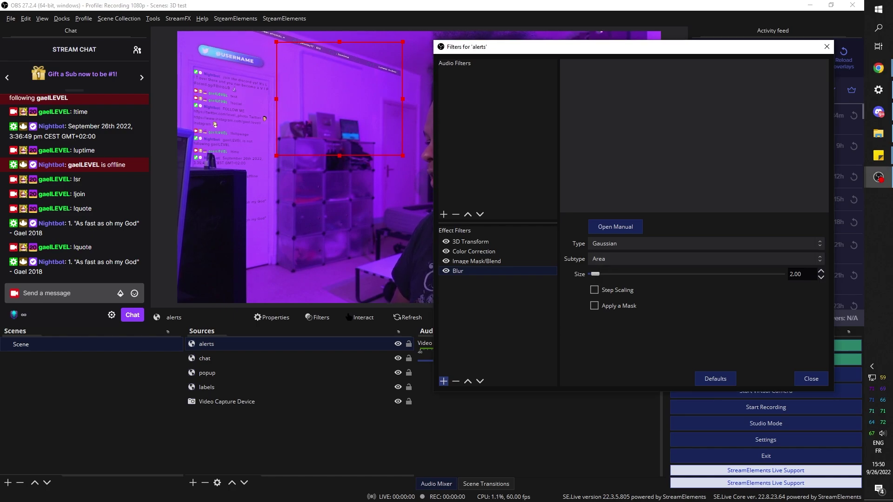
key("alt+Tab")
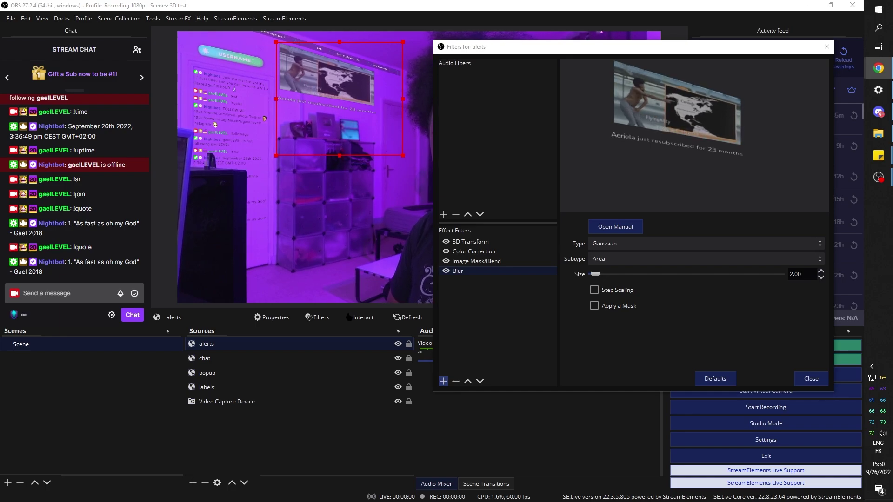
Review the Color Correction, Blur and Image Mask/Blend settings, then move Blur above 3D Transform.
left_click(474, 252)
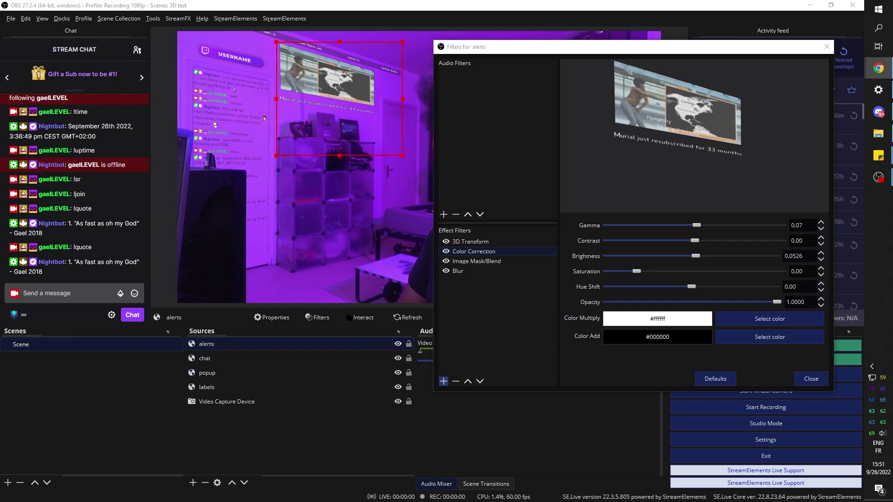
left_click(467, 271)
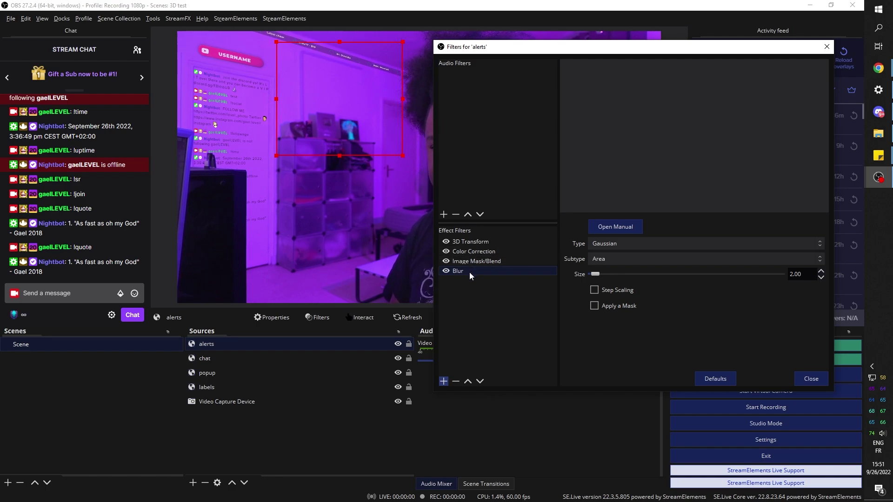
left_click(473, 262)
left_click(466, 272)
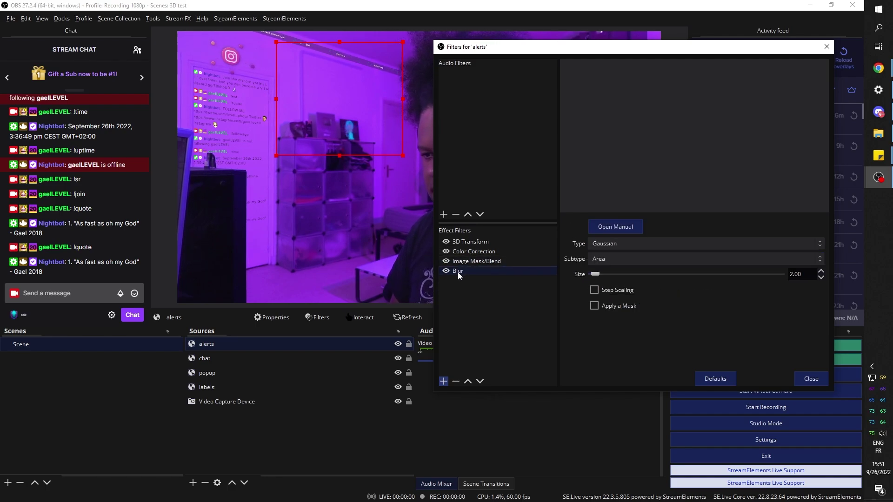
left_click(468, 381)
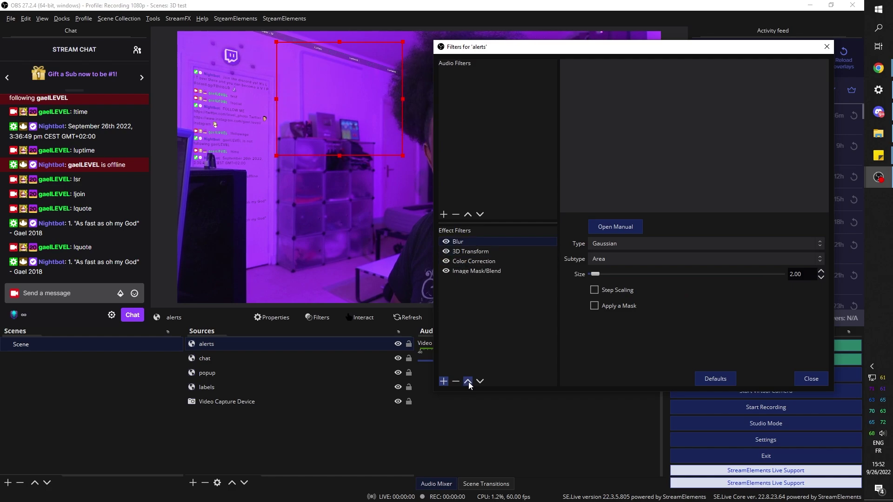